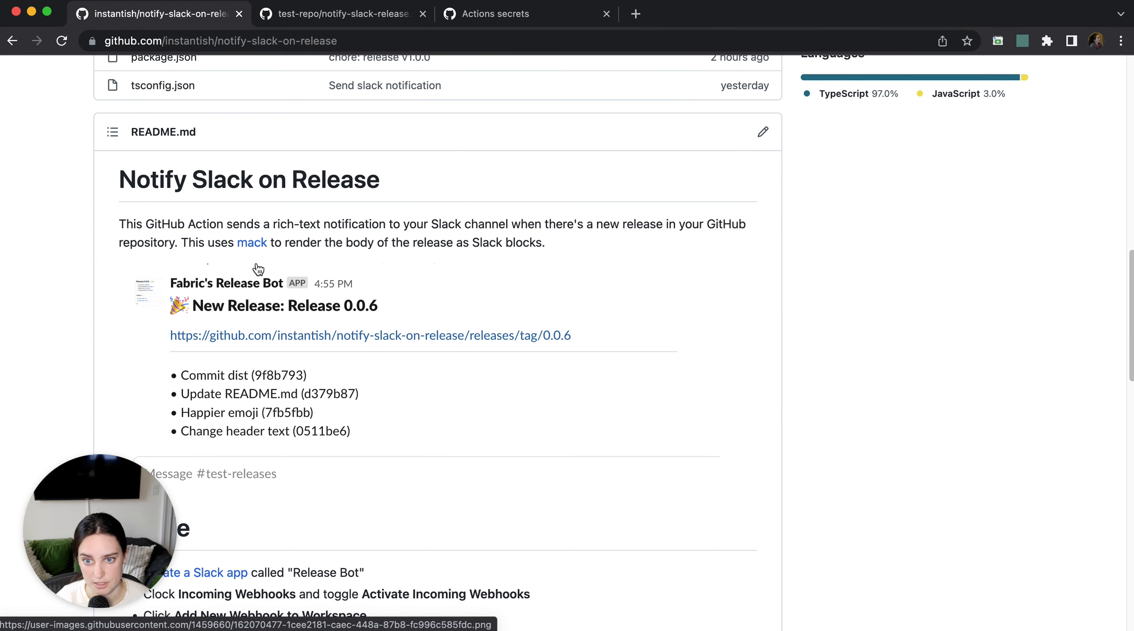
Step: Open the README's "Create a Slack app" link from the Usage section in a new tab and switch to it
scroll(660, 426, "down", 2)
scroll(661, 426, "down", 15)
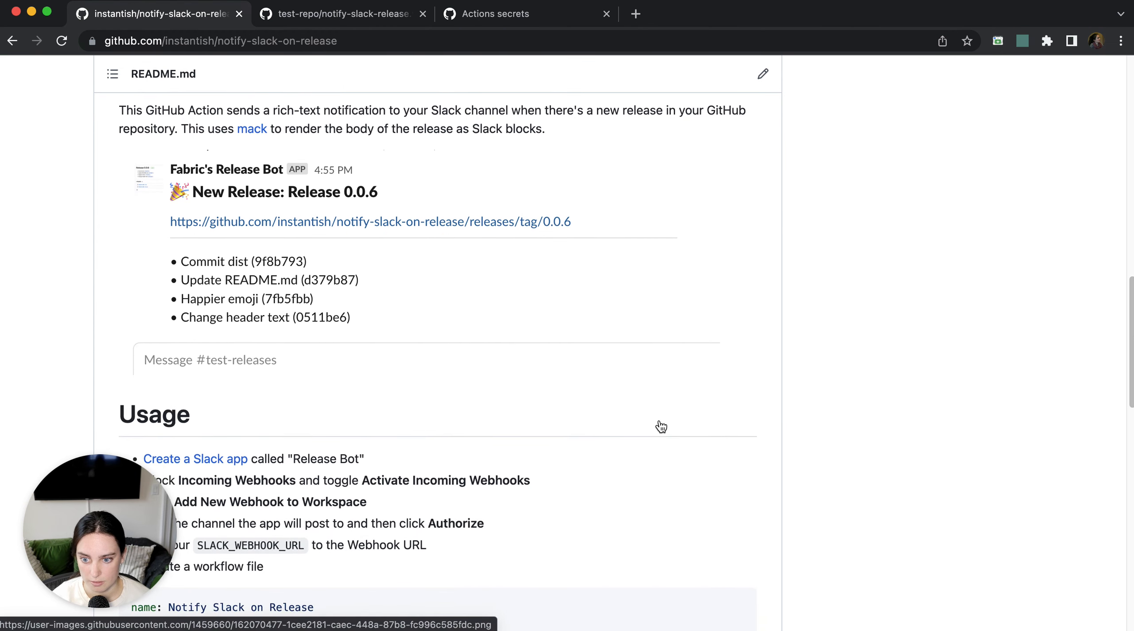
scroll(661, 426, "up", 5)
scroll(661, 426, "up", 3)
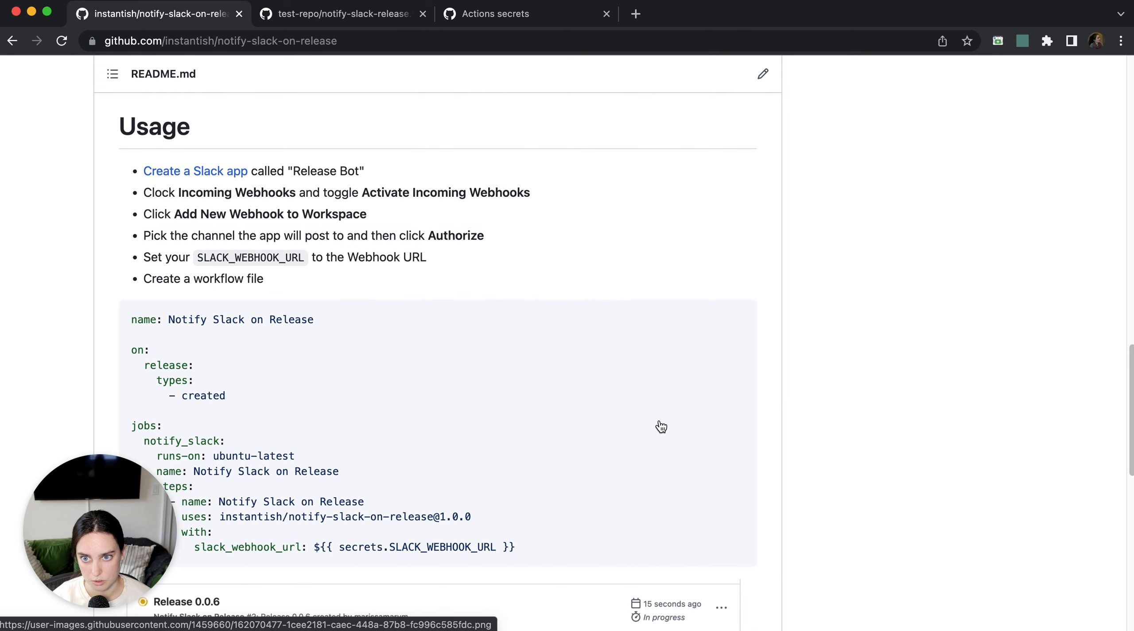
right_click(207, 175)
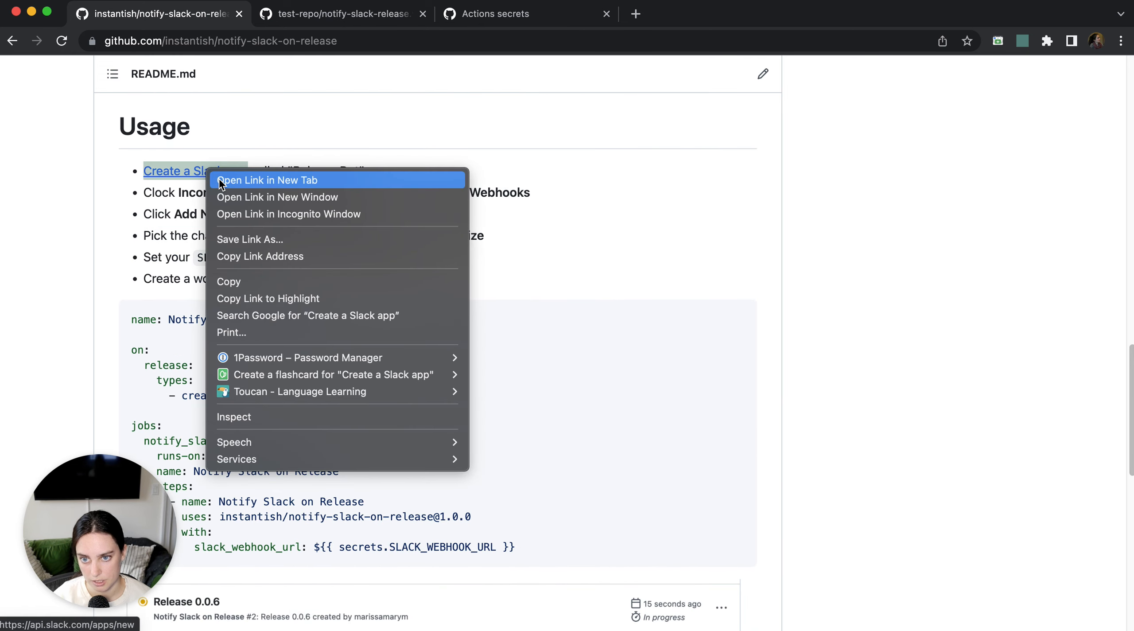
left_click(220, 181)
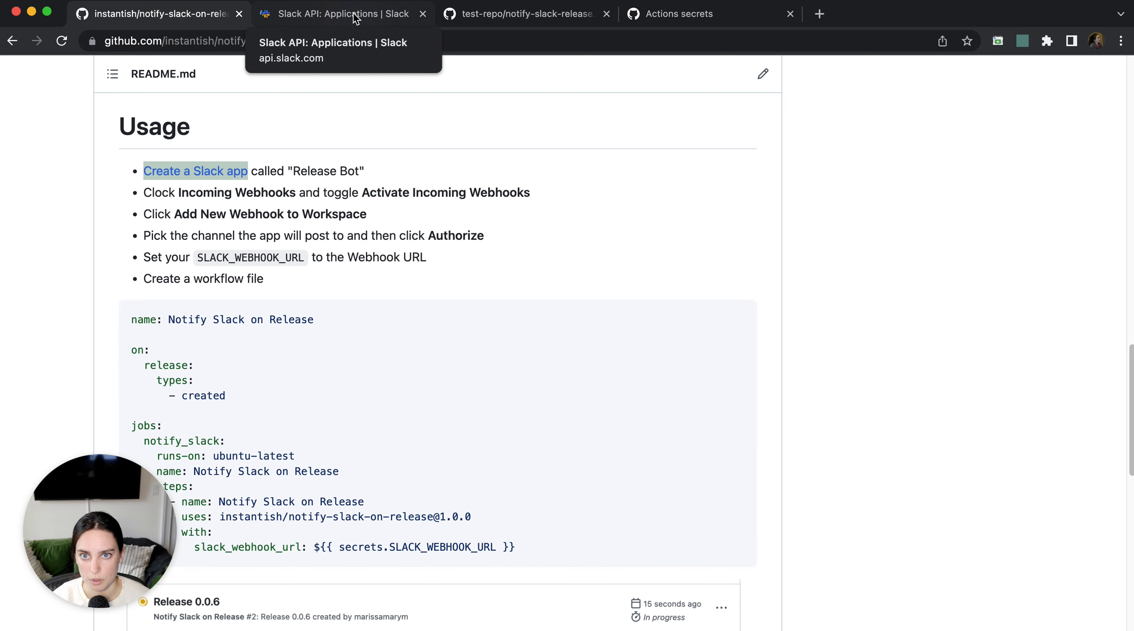
left_click(354, 14)
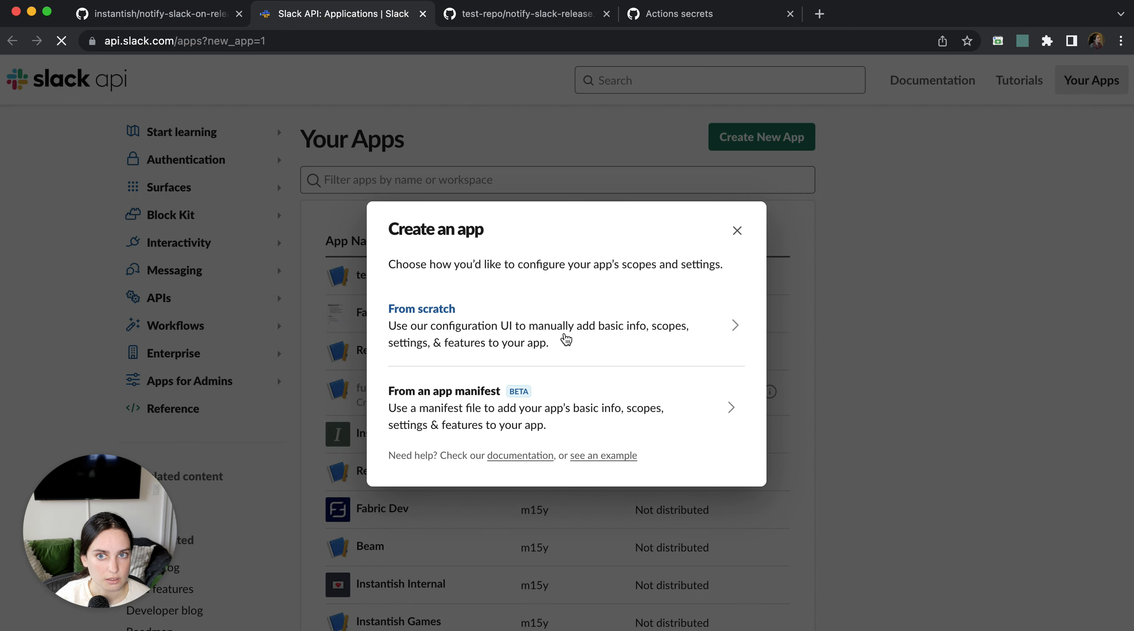
Step: Create a Slack app from scratch named "Release Bot" in the Fabric workspace
left_click(565, 338)
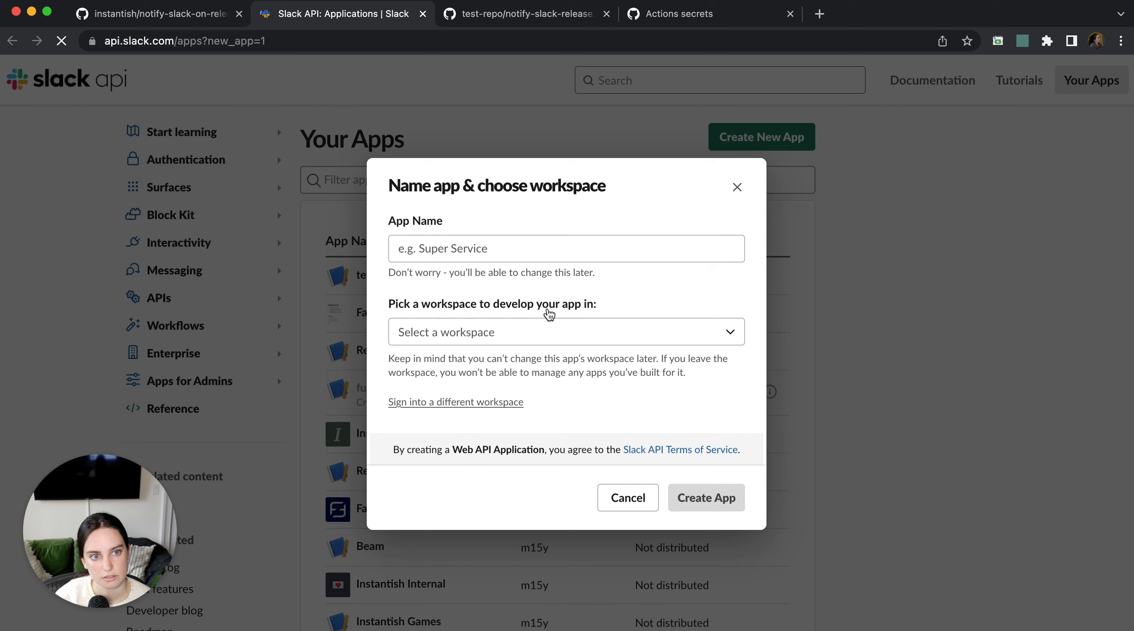
left_click(522, 249)
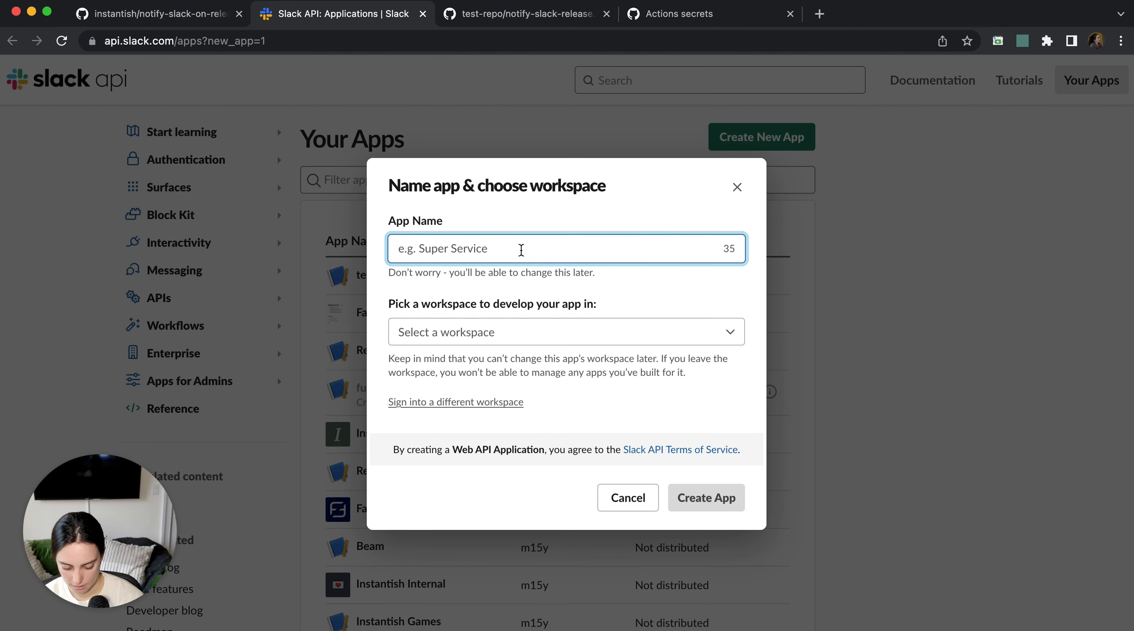
type("Release Bot")
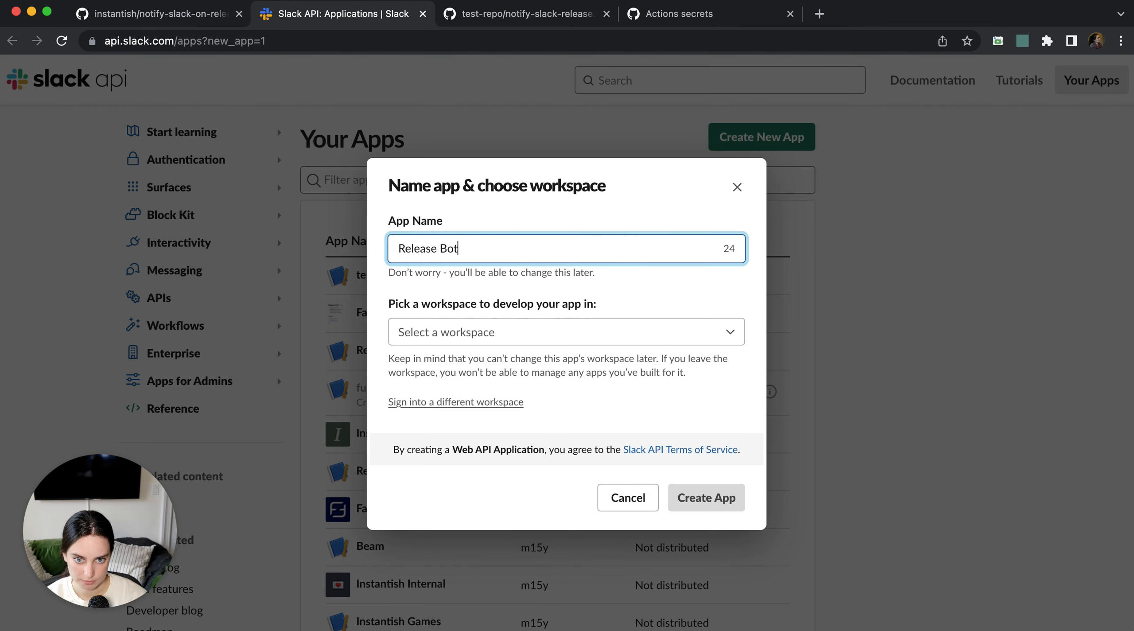
left_click(555, 332)
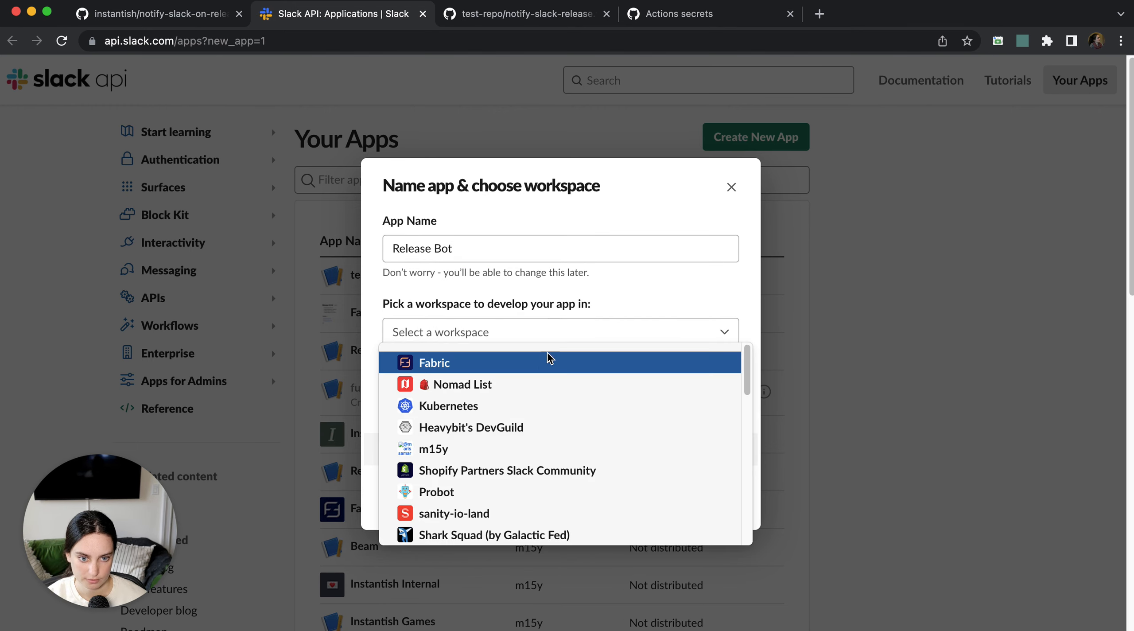
left_click(544, 367)
left_click(711, 504)
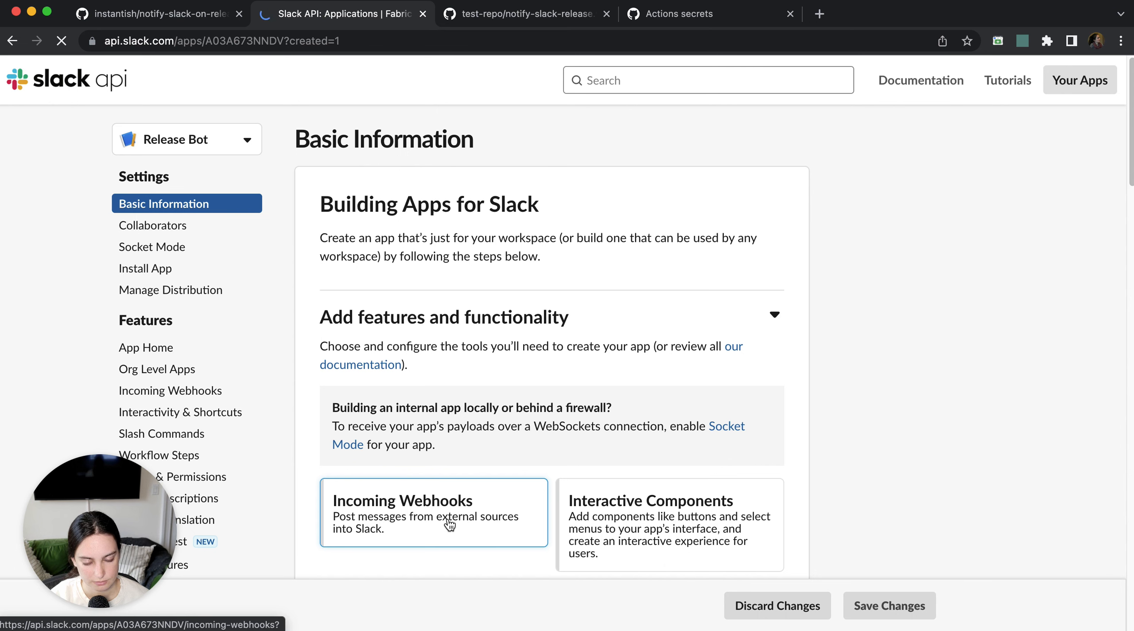
Step: Activate incoming webhooks for Release Bot and start adding a new webhook to the workspace, going to its channel choice
left_click(392, 525)
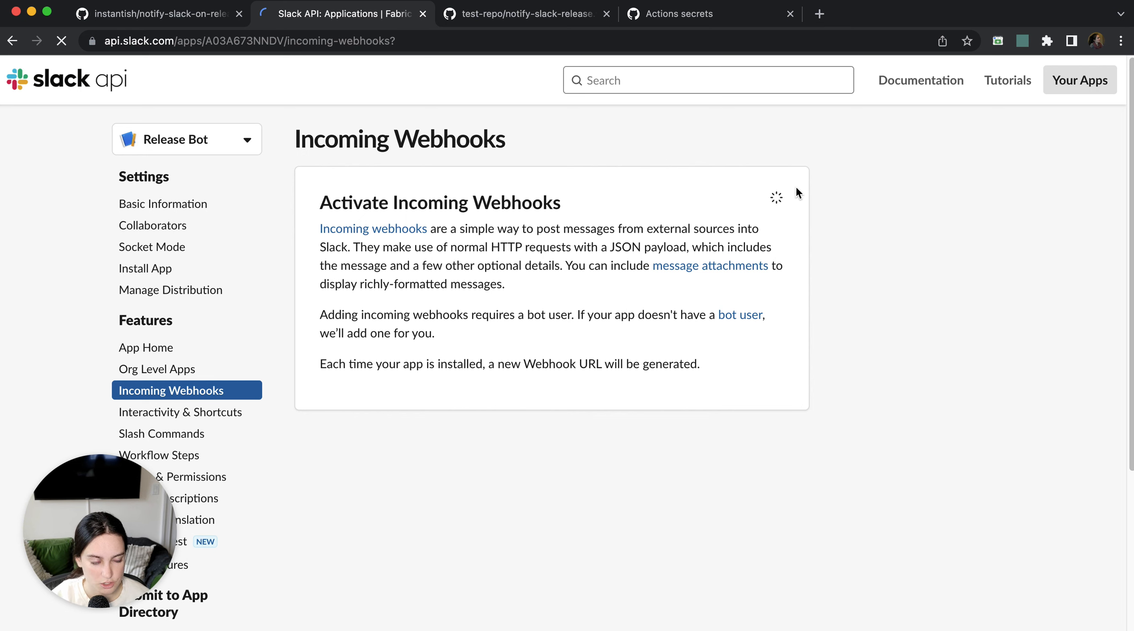
left_click(773, 201)
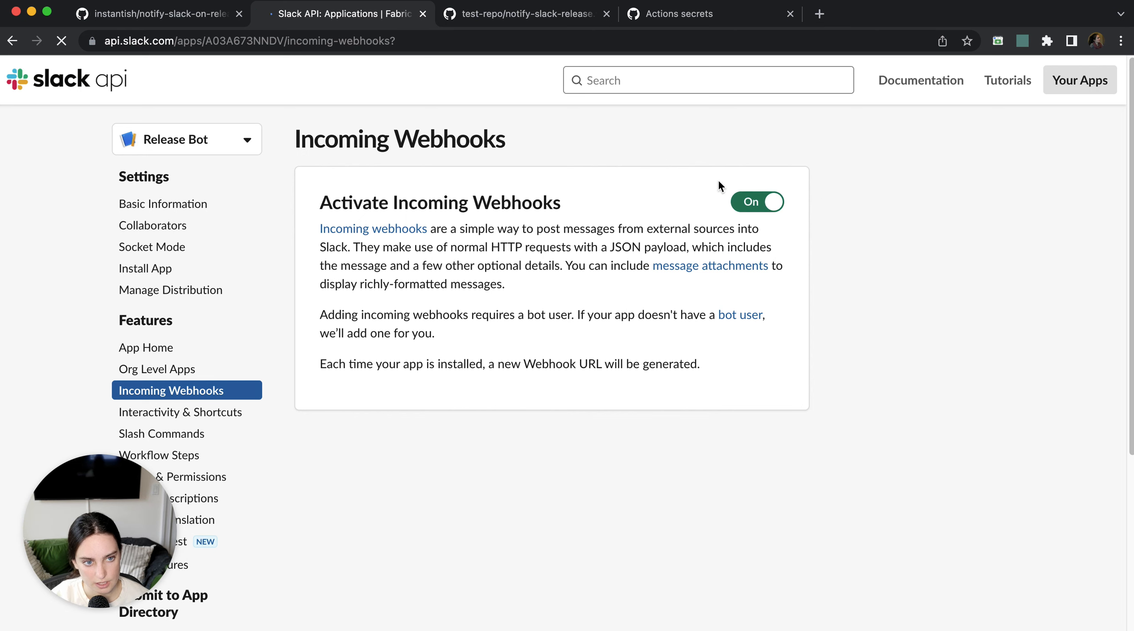
scroll(505, 355, "down", 5)
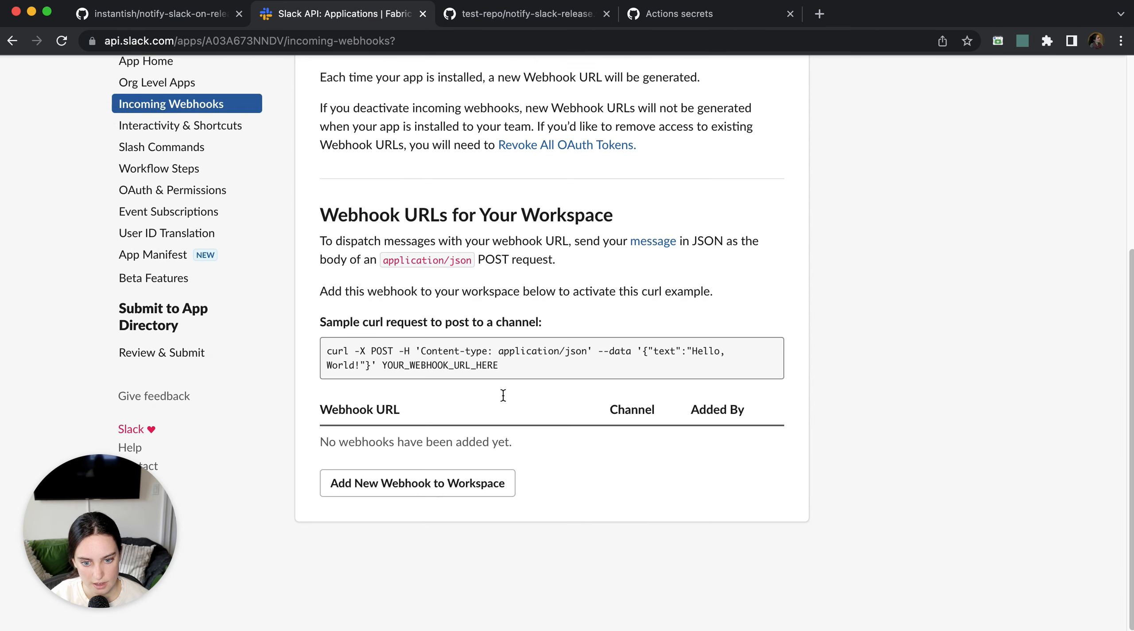
left_click(393, 484)
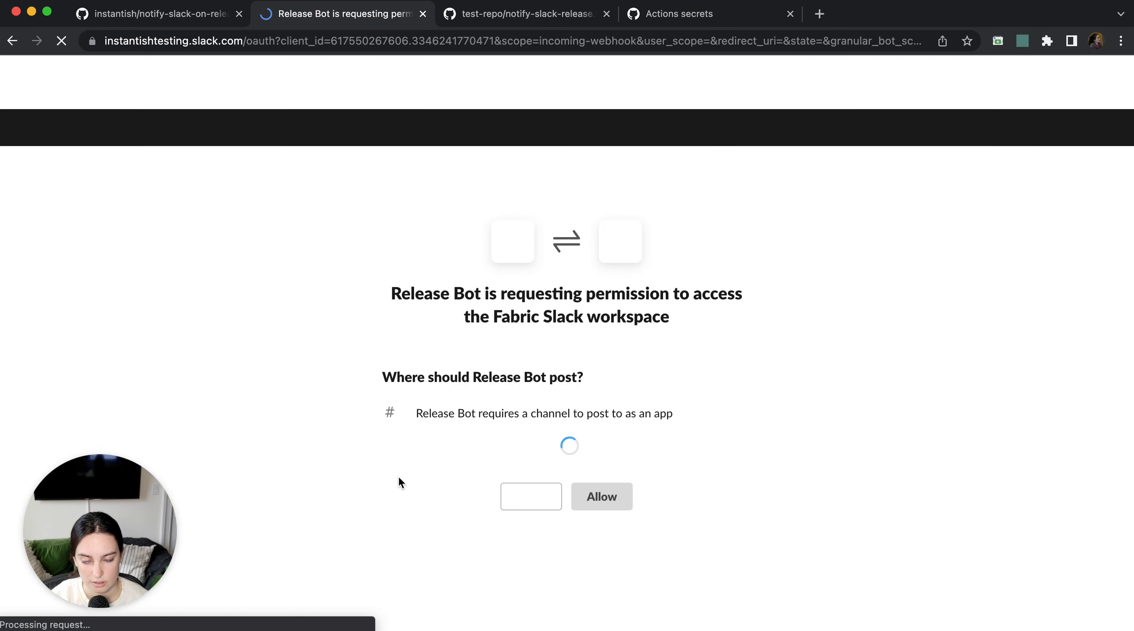
left_click(570, 446)
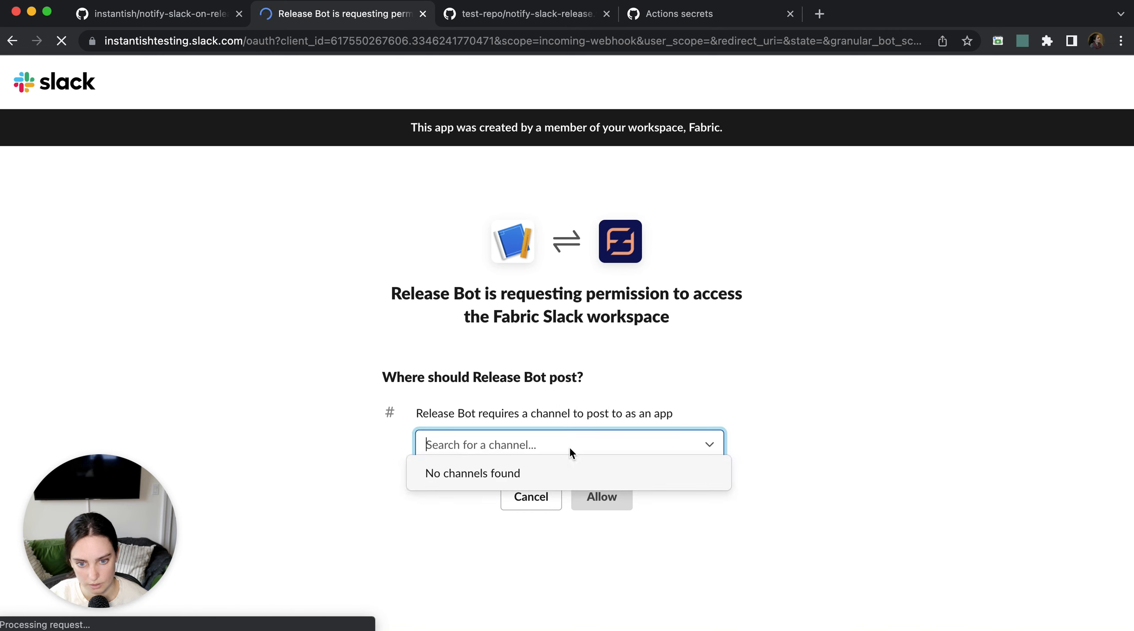
type("release")
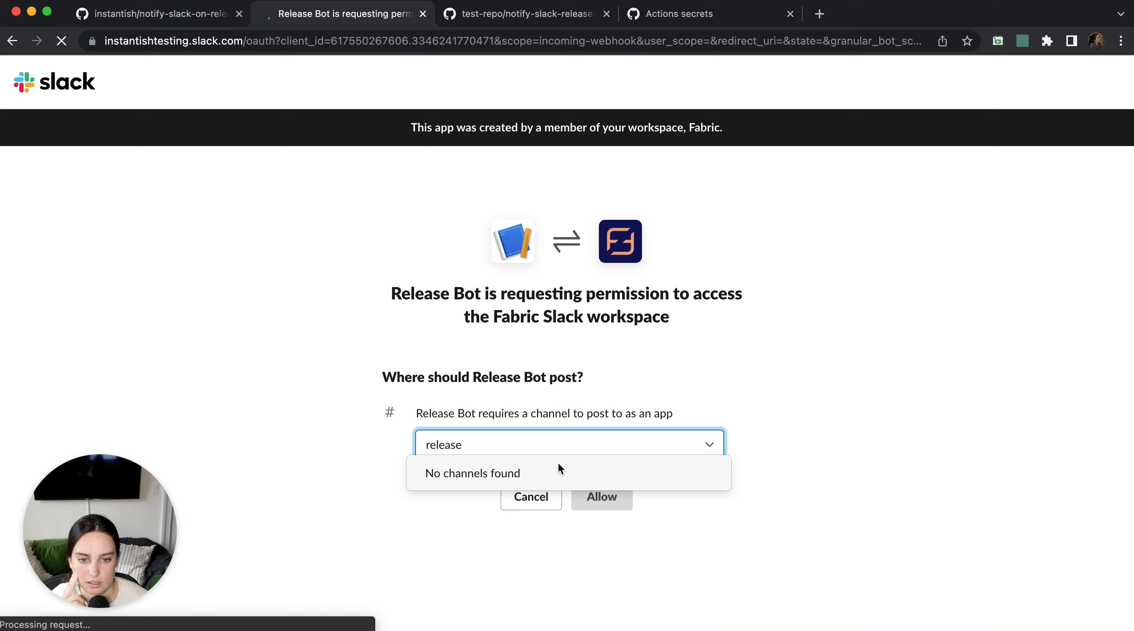
key("BackSpace")
key("BackSpace")
key("BackSpace")
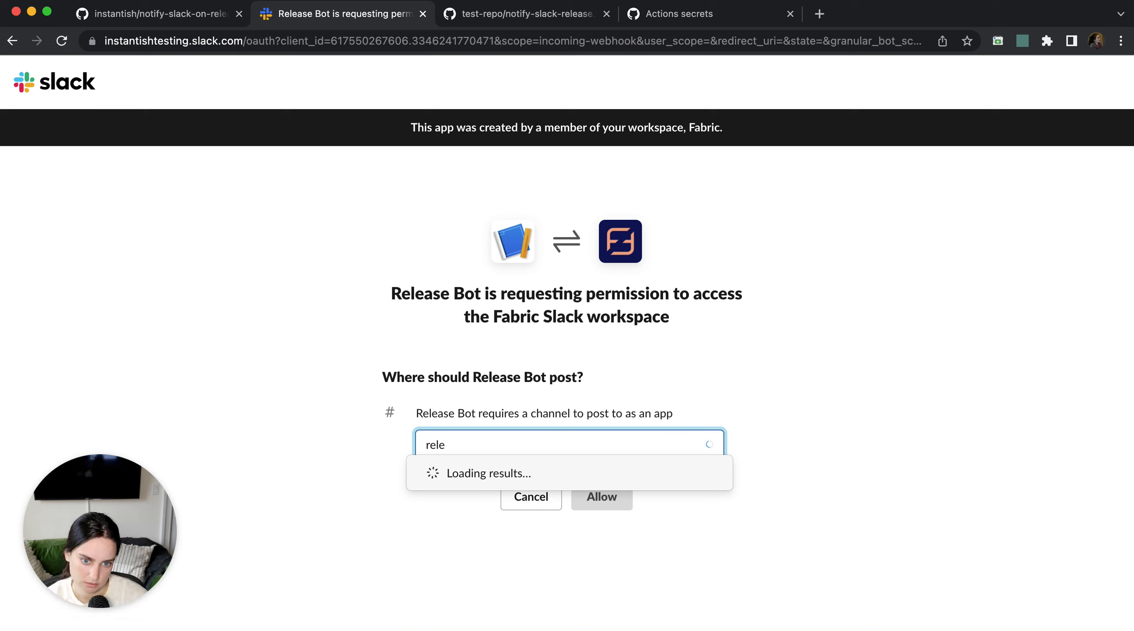
key("BackSpace")
key("BackSpace")
key("BackSpace")
key("BackSpace")
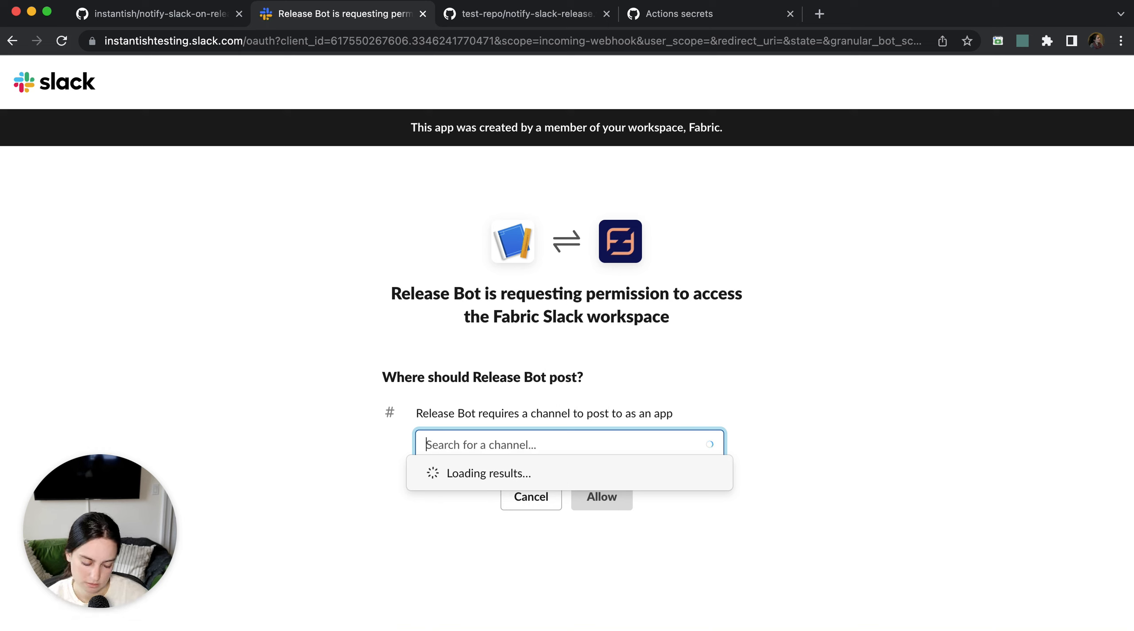
Step: Find the channel with "test-re", select test-releases and allow Release Bot to post there
type("test-re")
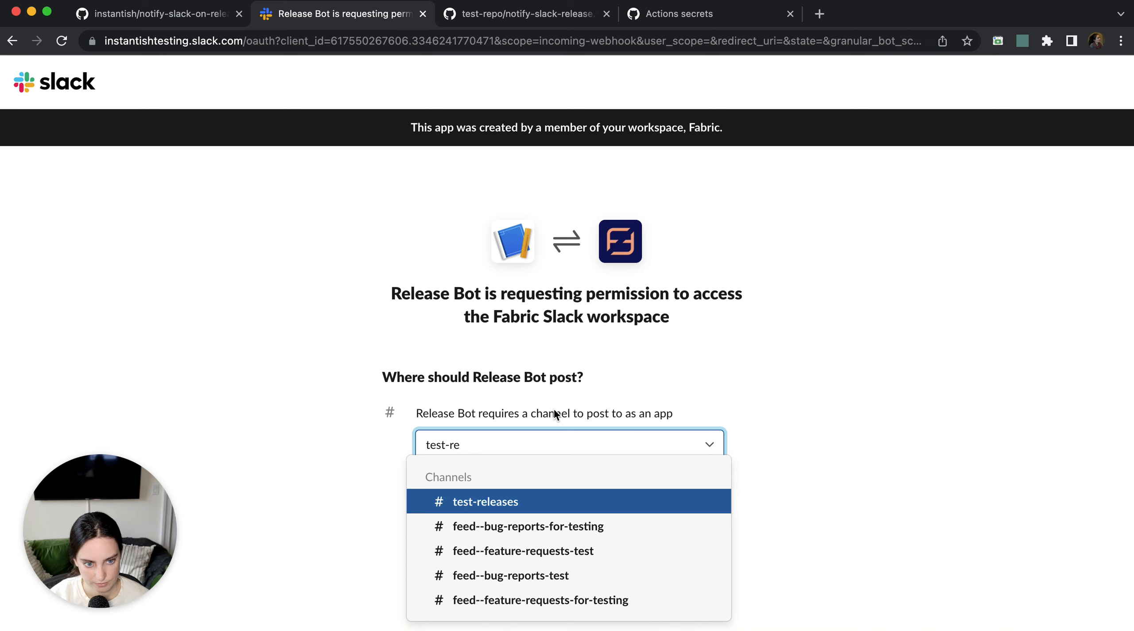
left_click(544, 504)
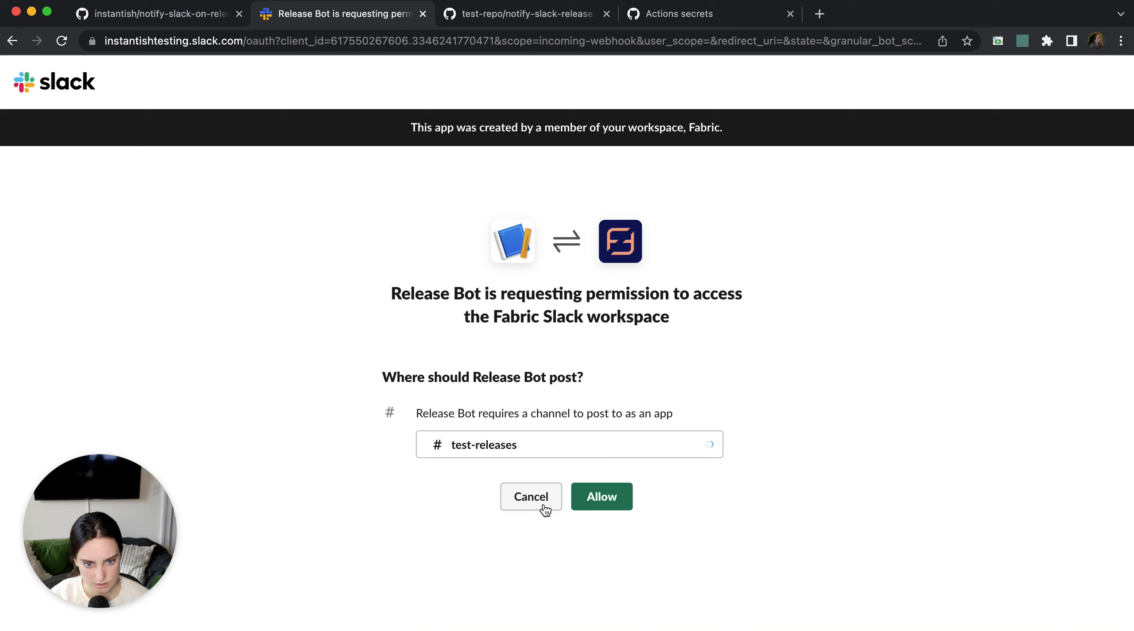
left_click(602, 497)
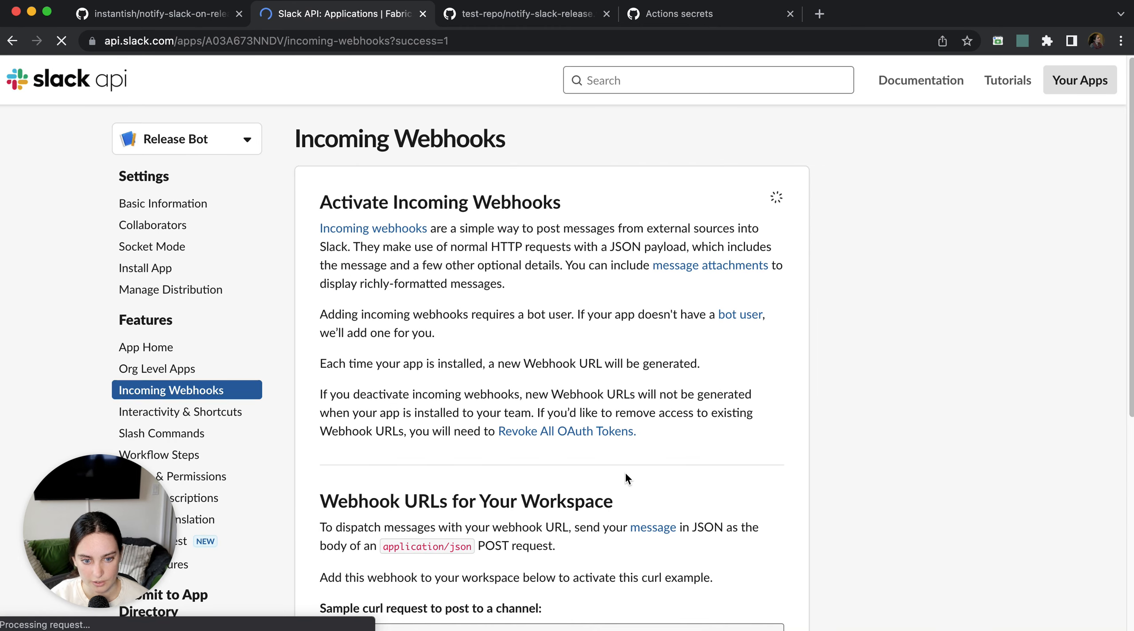
Step: Copy the webhook URL for the #test-releases channel and switch to GitHub's Actions secrets page
scroll(625, 472, "down", 8)
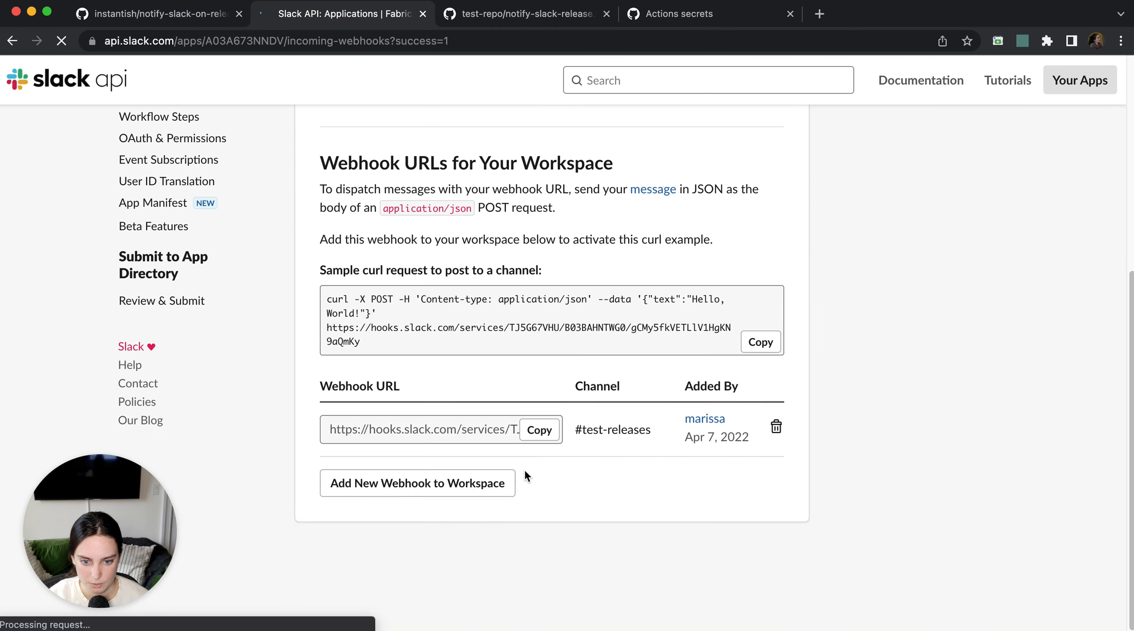
left_click(540, 431)
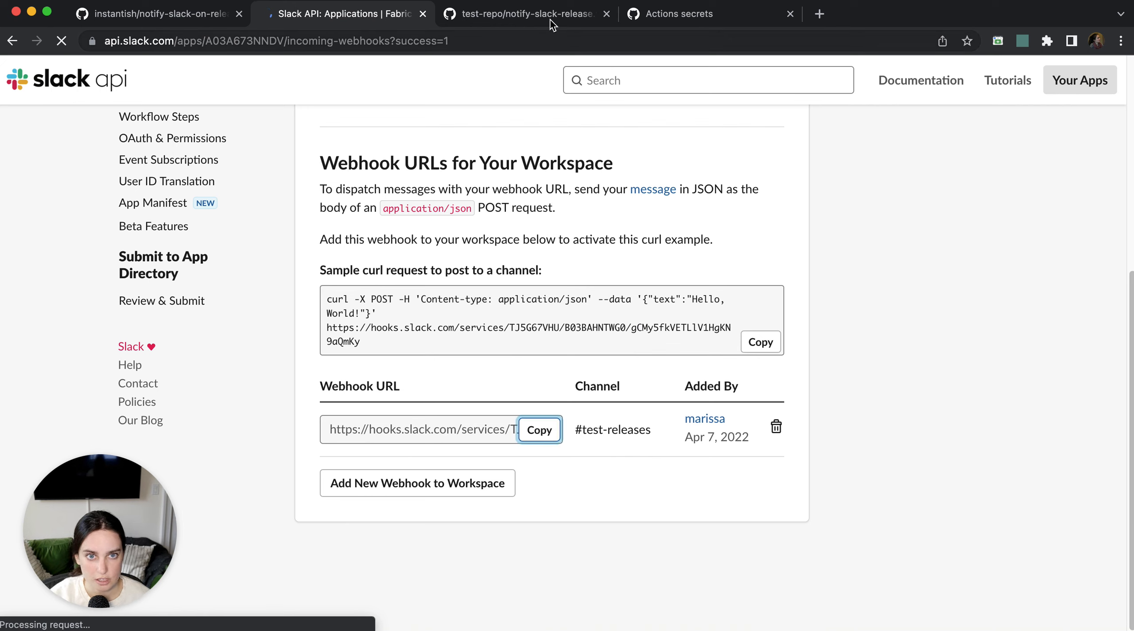
left_click(670, 17)
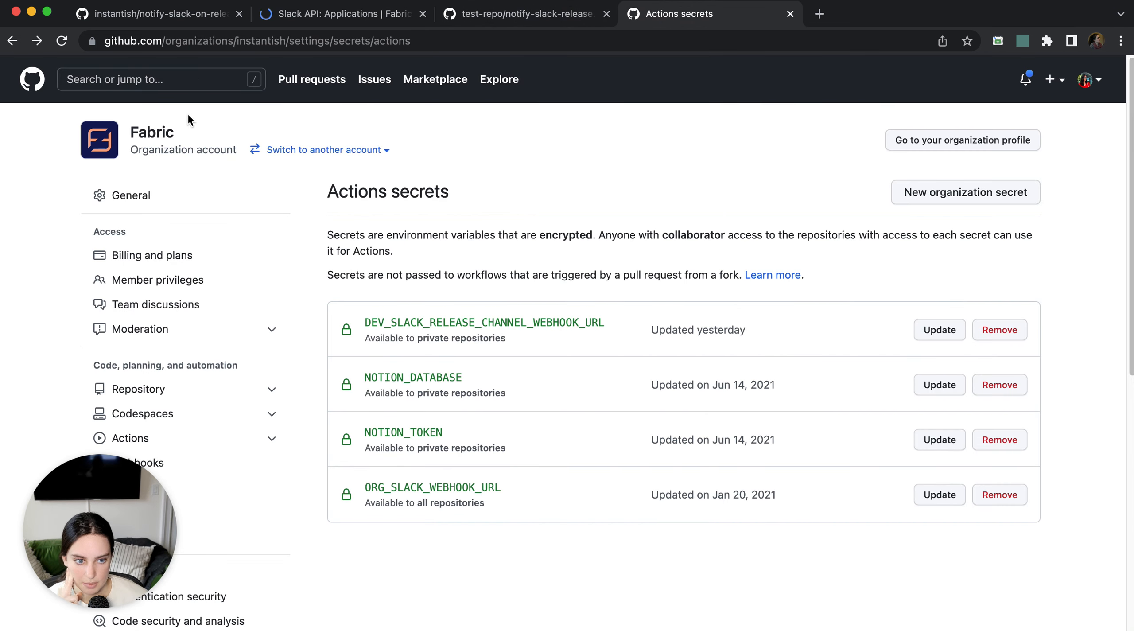
Step: Go from the Fabric organization's profile to its Actions secrets settings and highlight the secret name DEV_SLACK_RELEASE_CHANNEL_WEBHOOK_URL
left_click(149, 140)
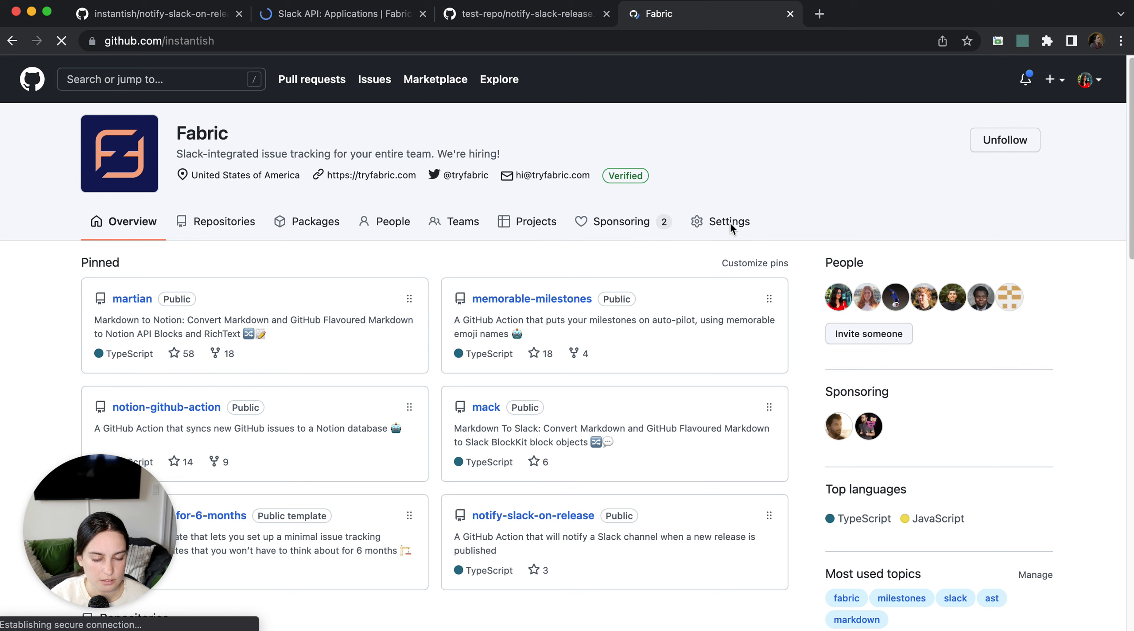
left_click(731, 224)
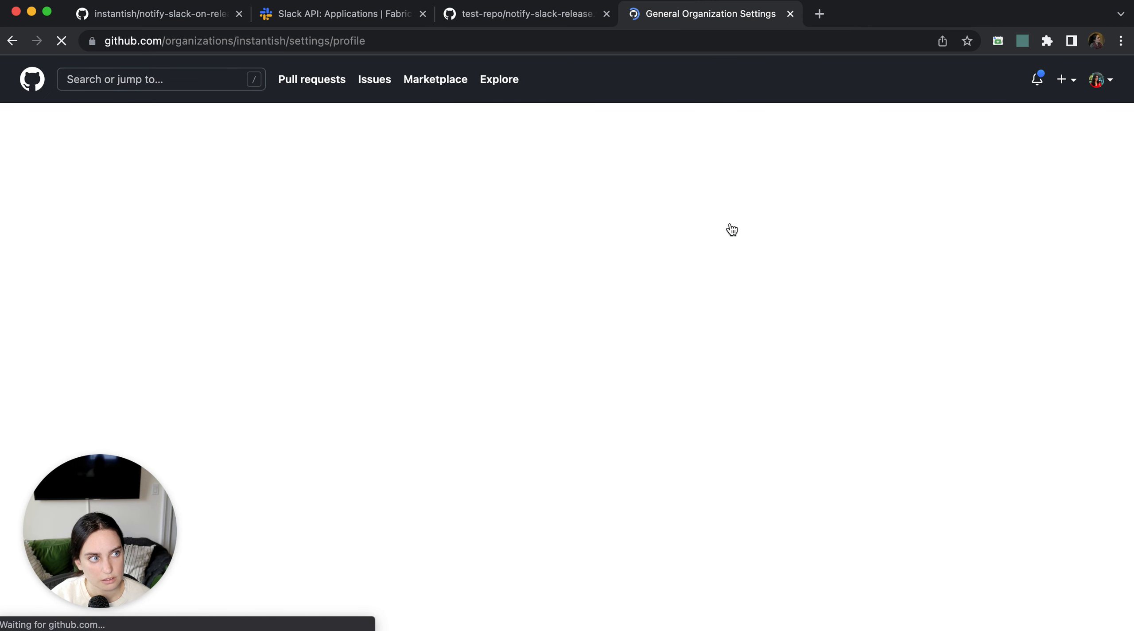
scroll(221, 368, "down", 15)
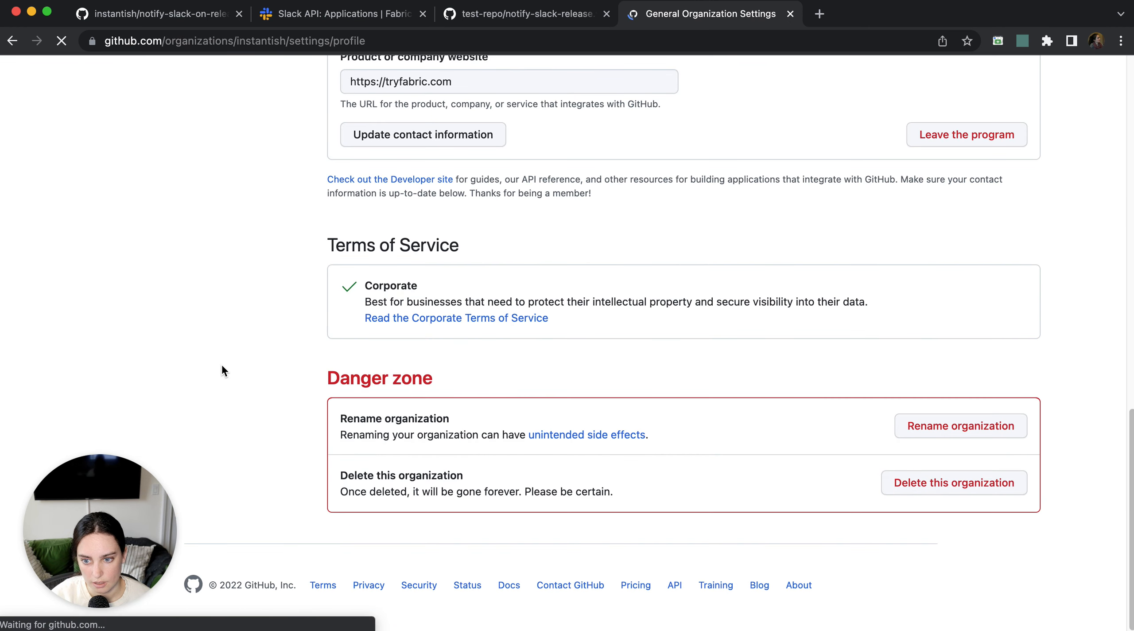
scroll(221, 367, "up", 12)
scroll(209, 372, "down", 4)
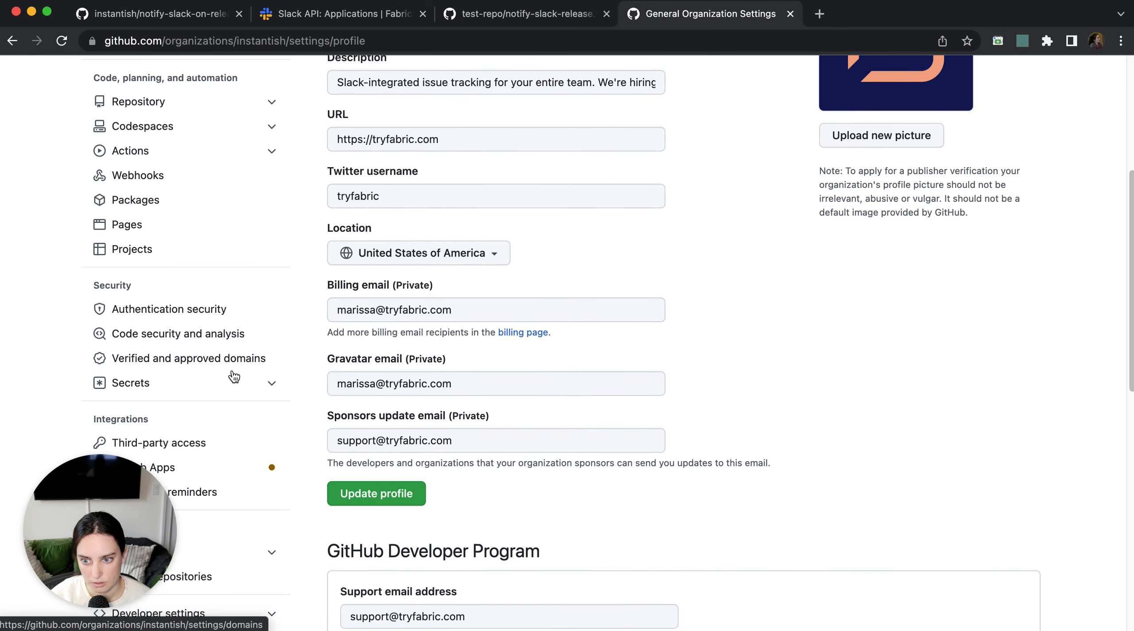
left_click(274, 385)
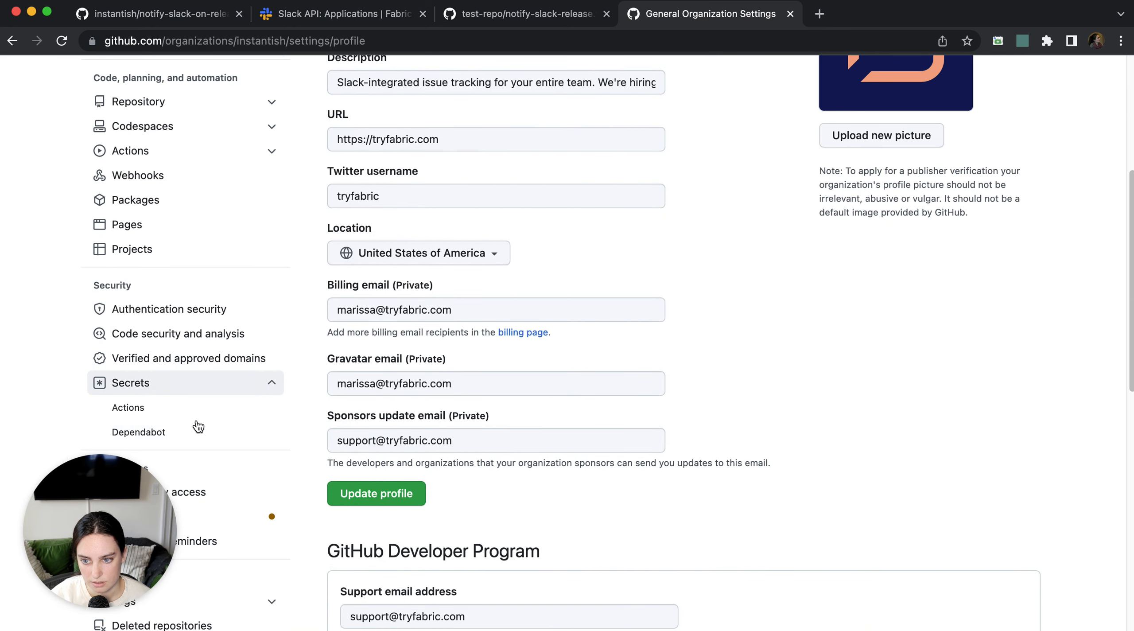
left_click(147, 411)
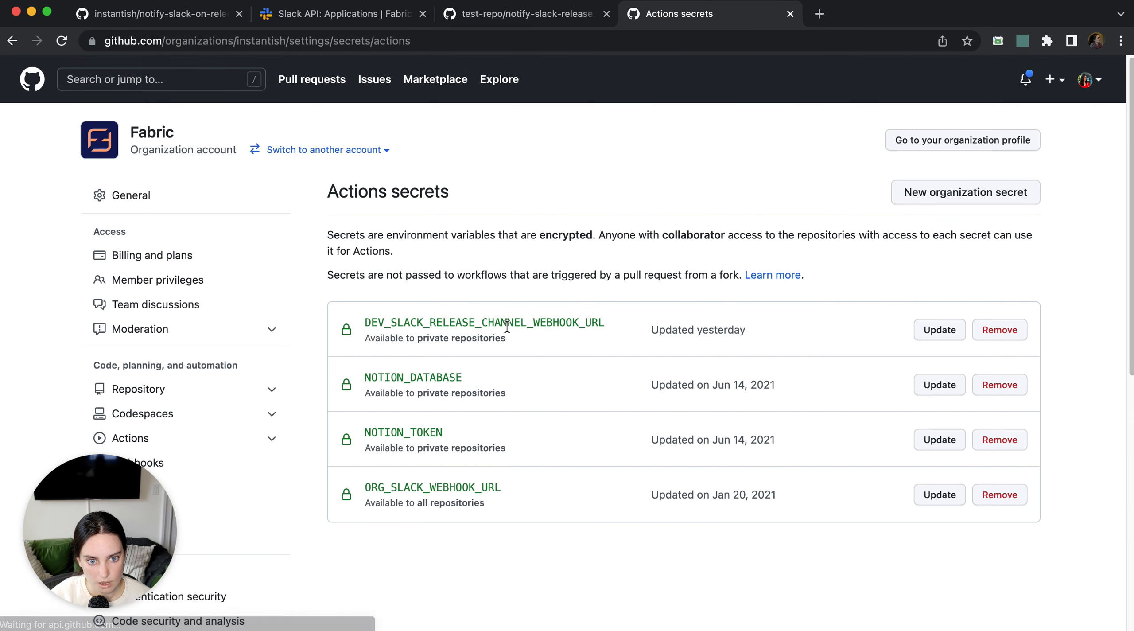
left_click_drag(364, 322, 608, 326)
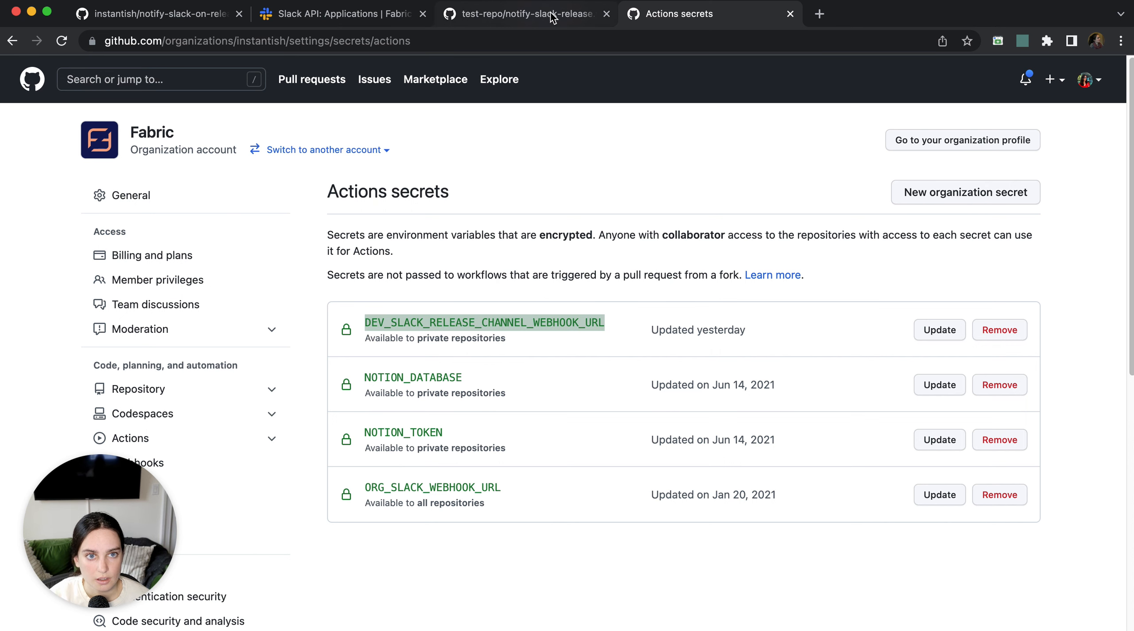
Step: Review the notify-slack-release.yml workflow in test-repo, including its webhook secret reference, and return to the notify-slack-on-release README
left_click_drag(553, 17, 786, 22)
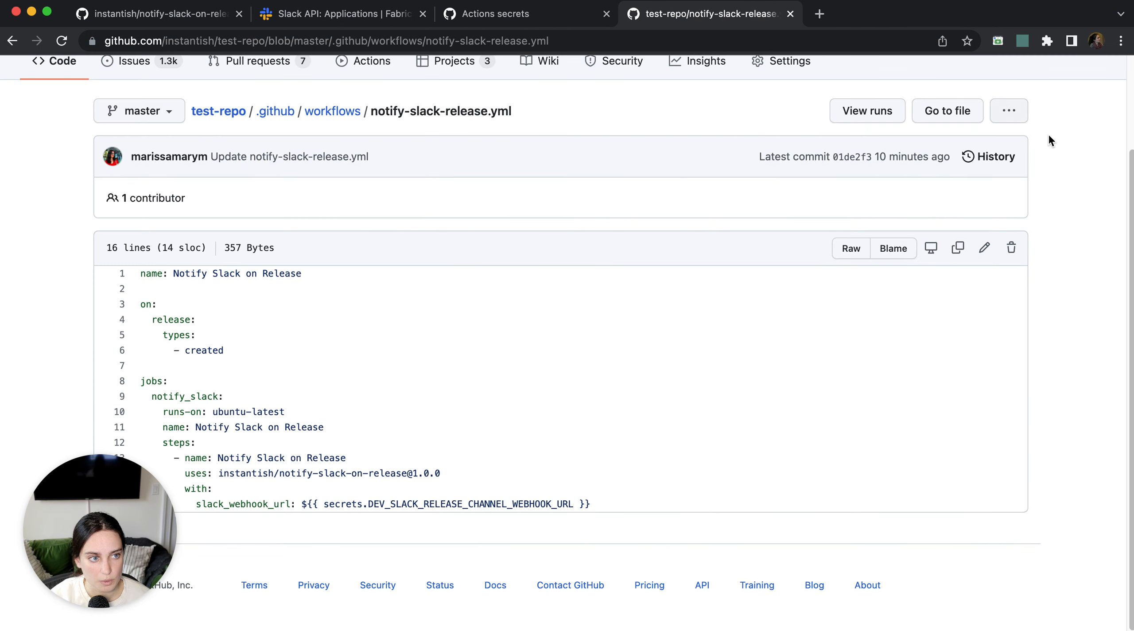
scroll(1049, 133, "up", 3)
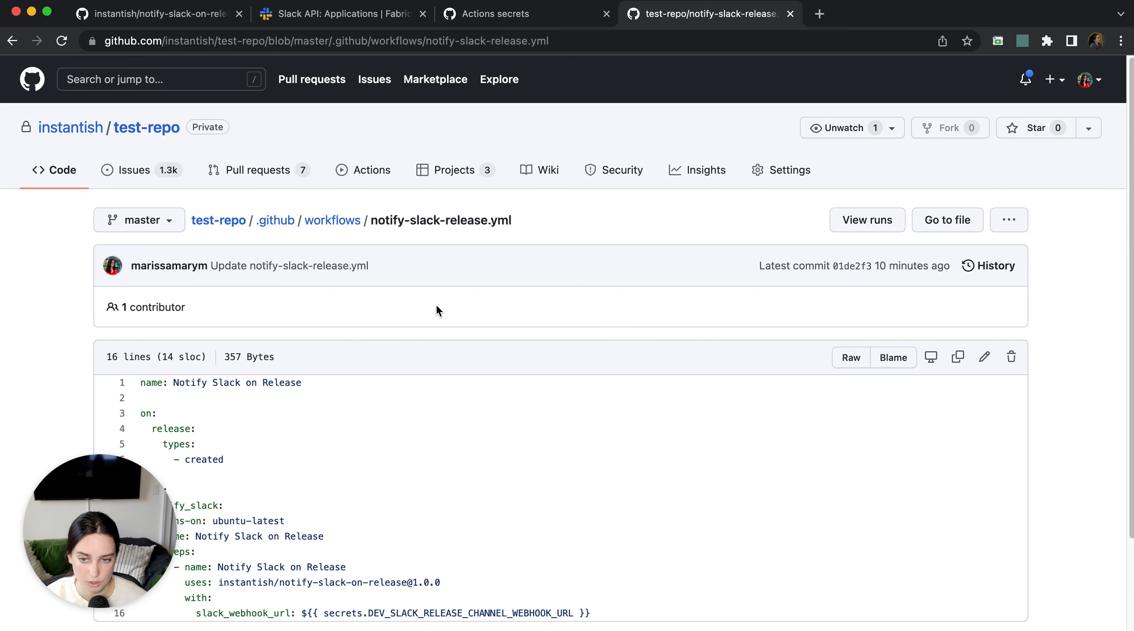
scroll(437, 306, "down", 5)
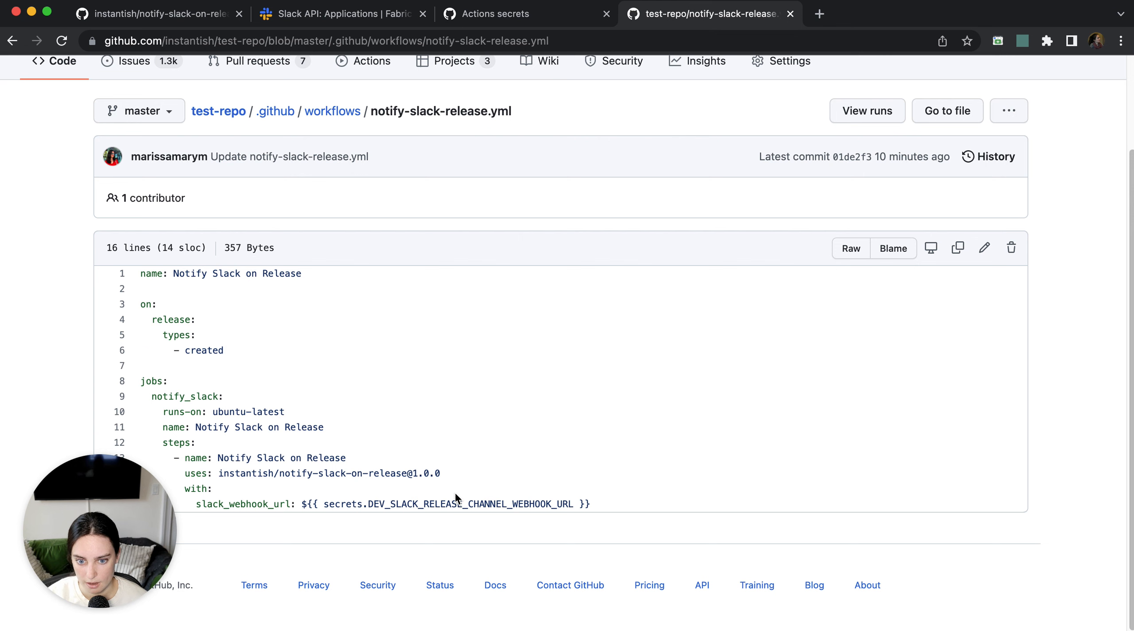
left_click(160, 16)
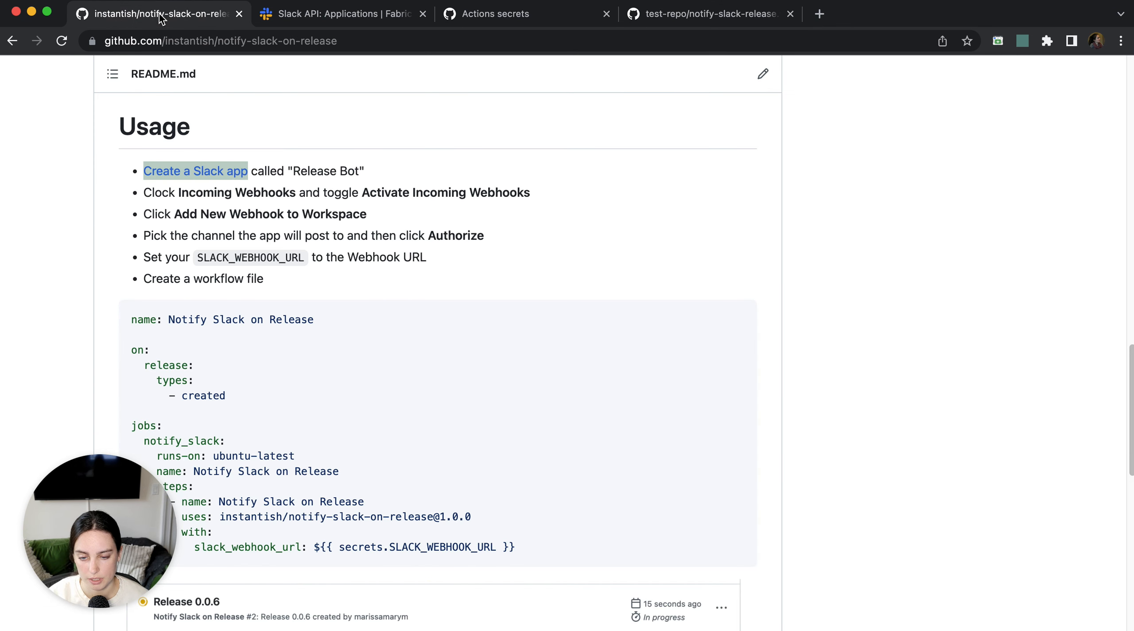
Step: Go from the notify-slack-release.yml workflow file to test-repo's releases and start drafting a new release
left_click(682, 17)
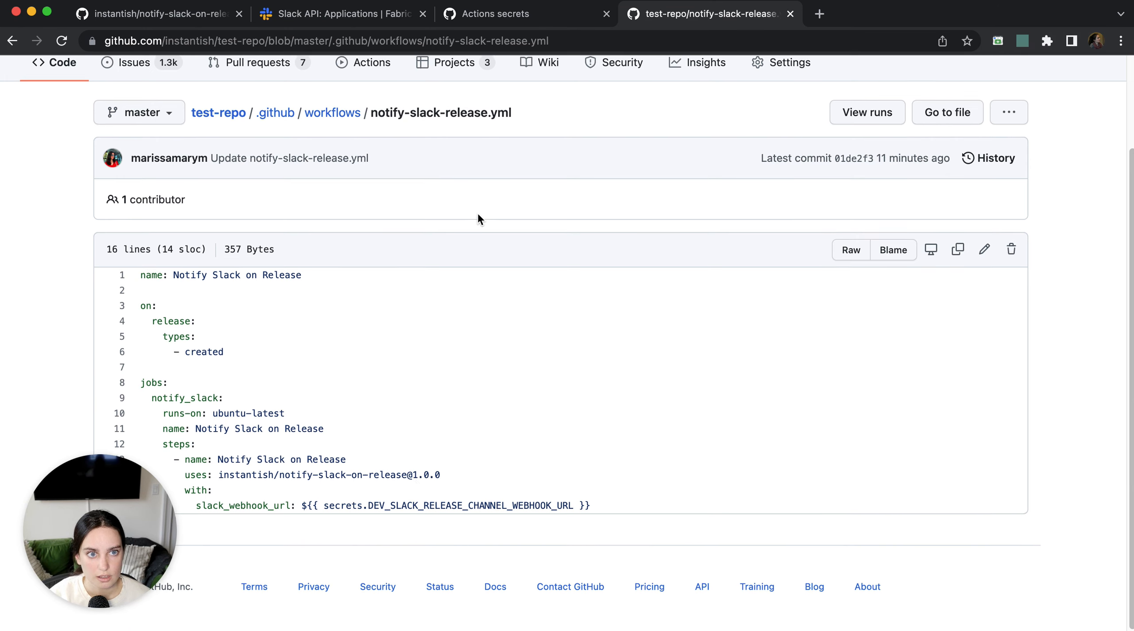
scroll(476, 212, "up", 1)
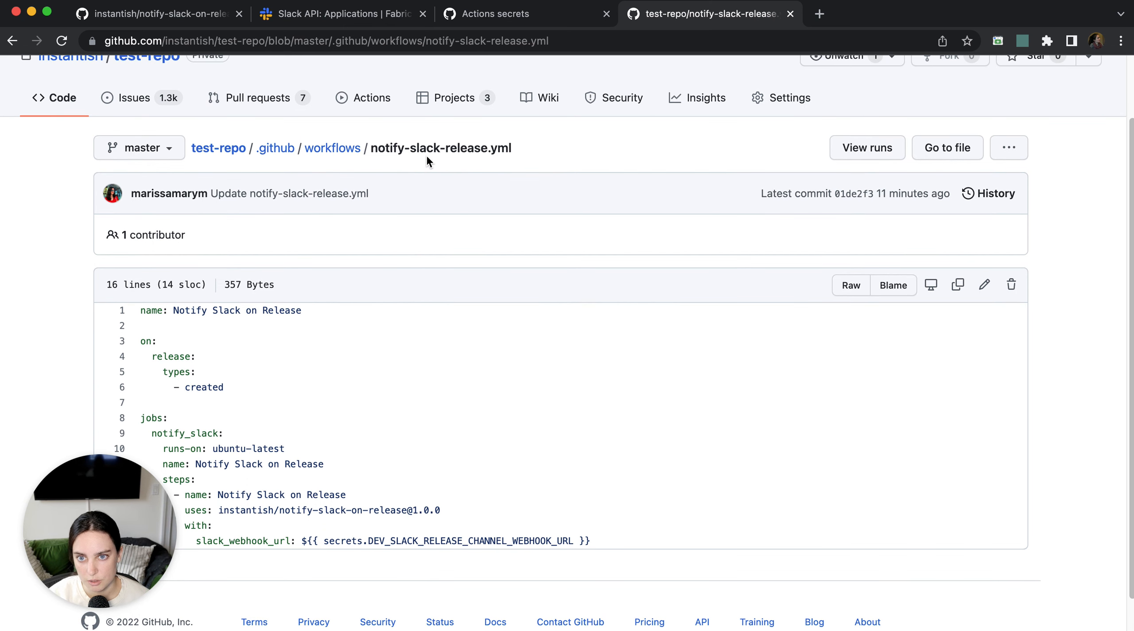
scroll(432, 156, "up", 1)
left_click(59, 116)
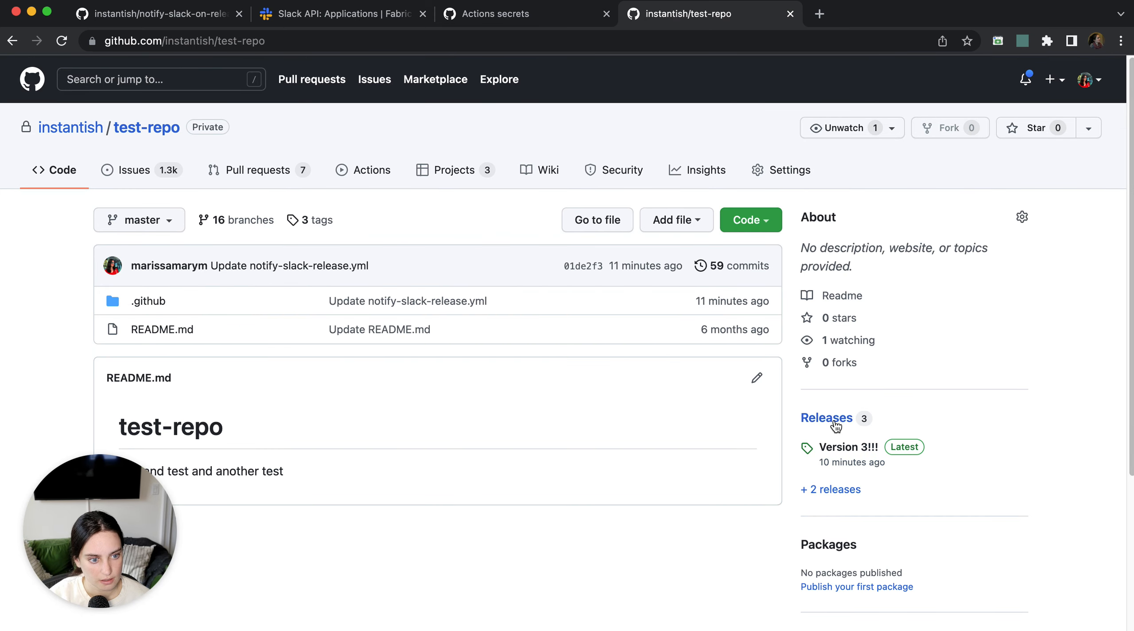
left_click(833, 423)
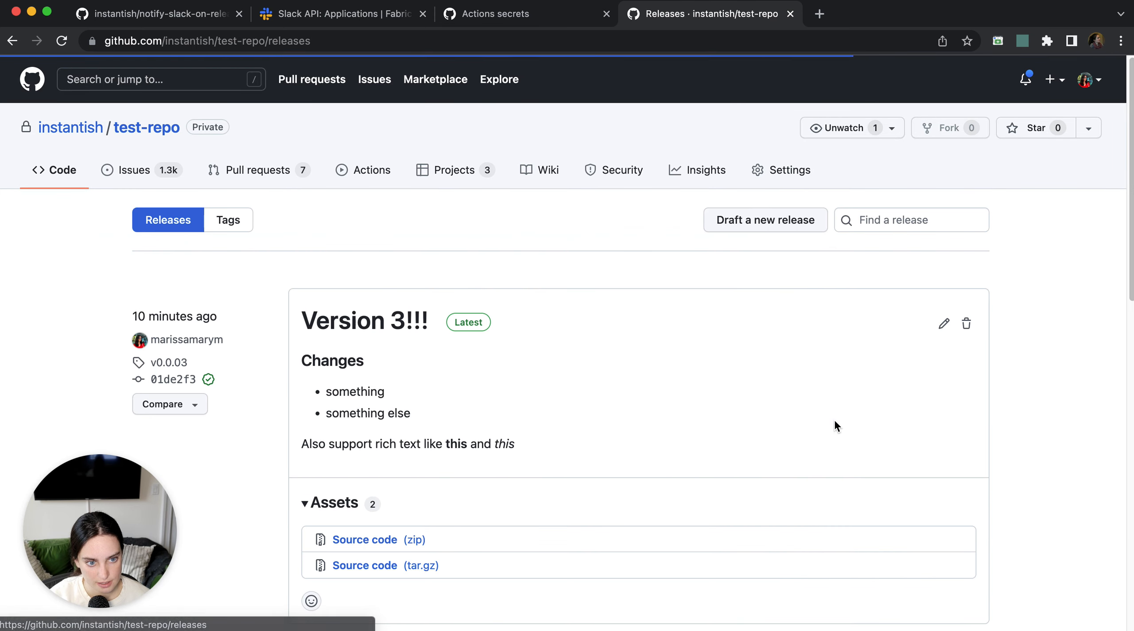
left_click(767, 230)
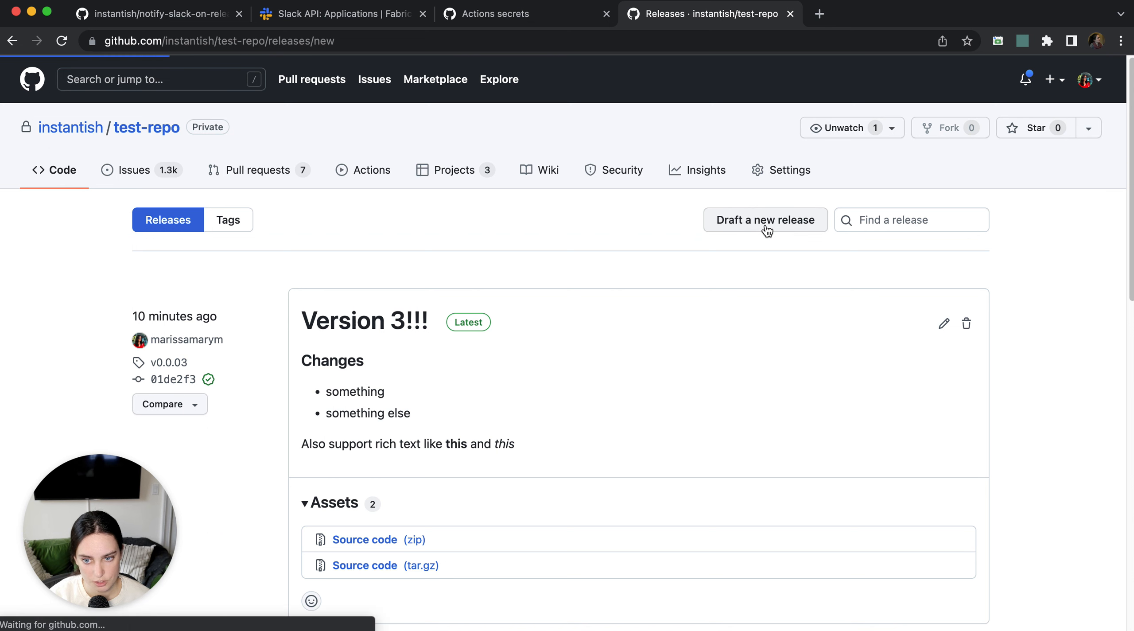
Step: Title the release "Version 4" and create the new tag v0.0.4 for it
left_click(217, 340)
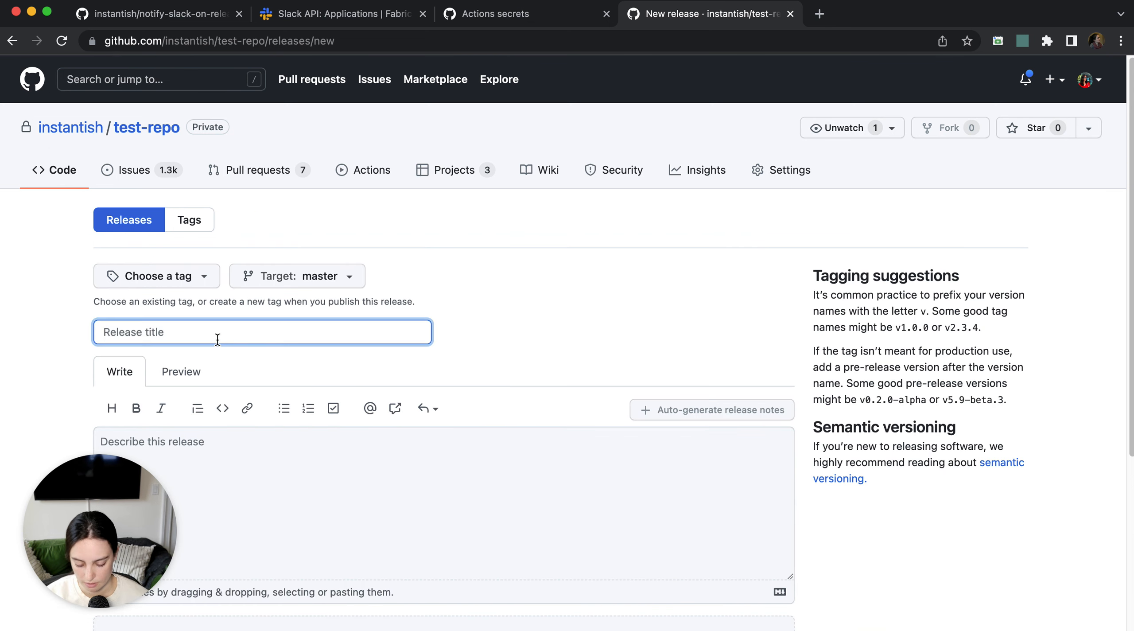
type("Version 4")
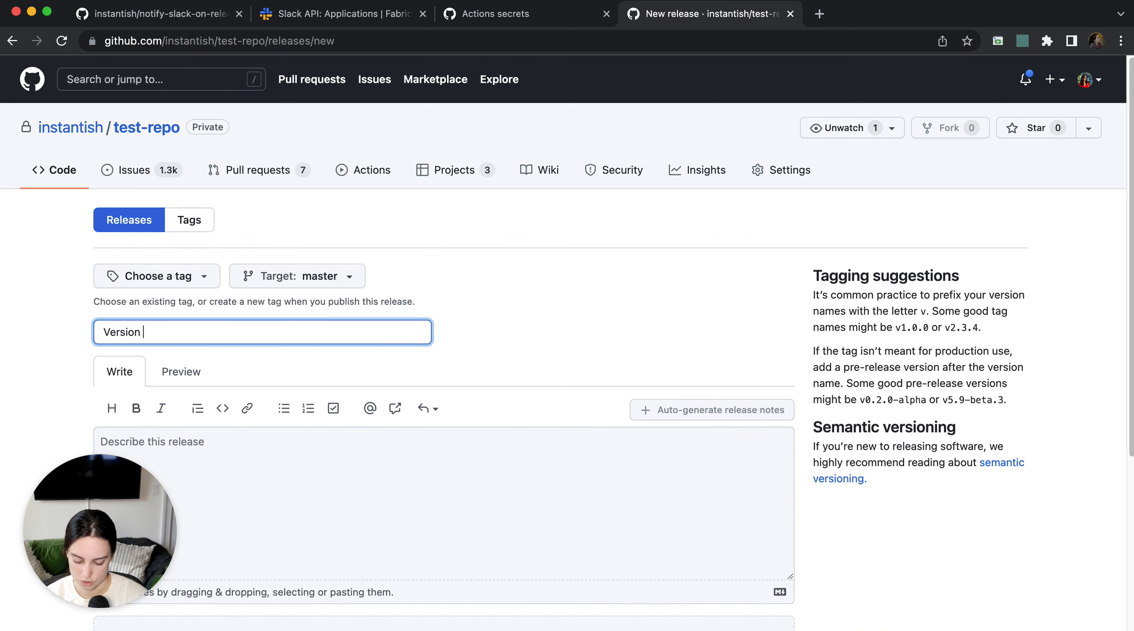
left_click(189, 278)
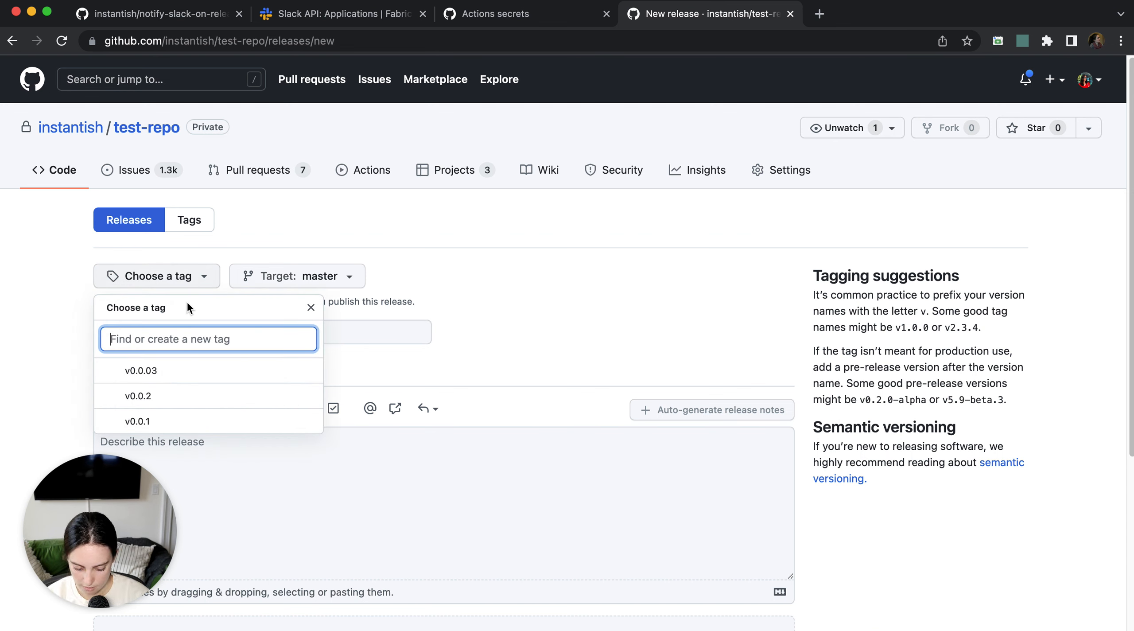
type("v0.0.4")
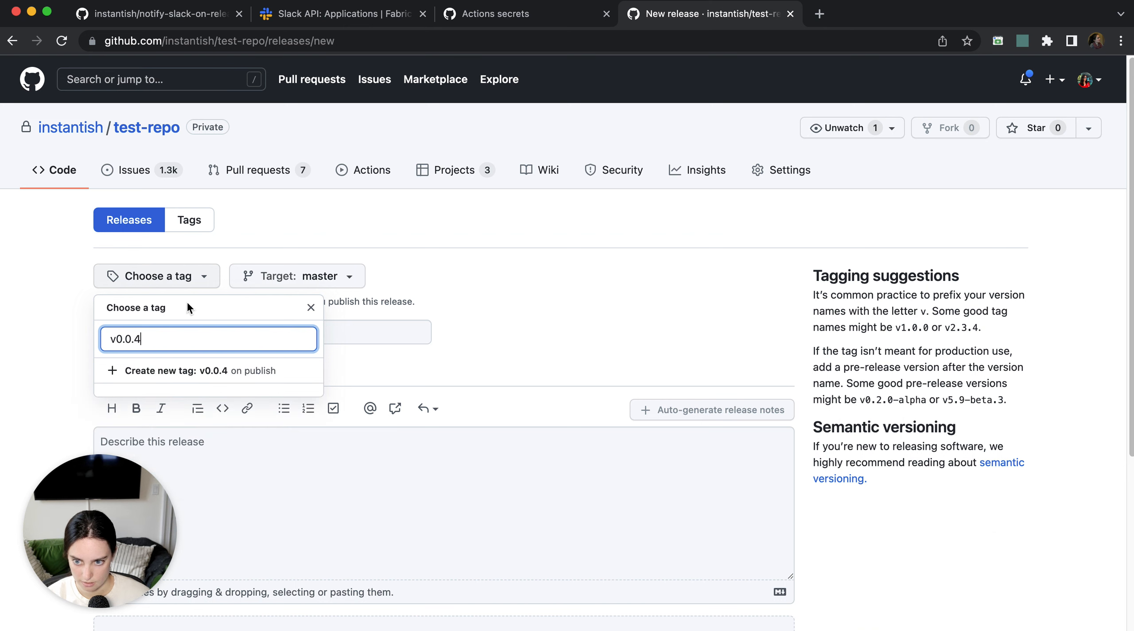
left_click(228, 371)
Step: Describe the release with "### Changes", bullets "changed something" and "and something else", and a paragraph "and supports rich formatting like this and this"
left_click(287, 453)
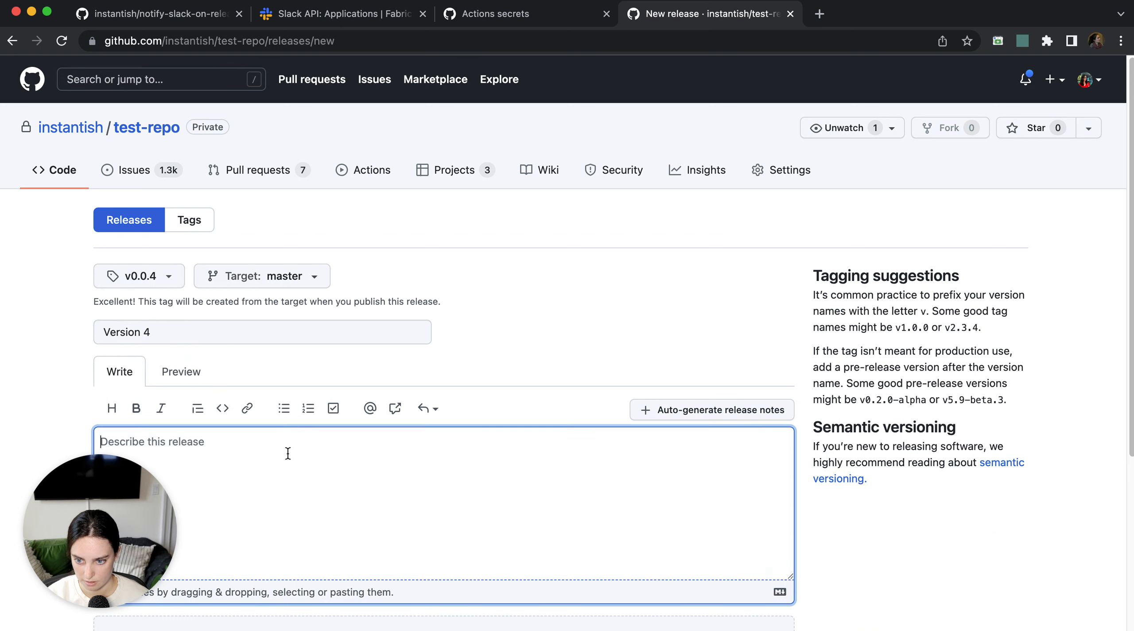
scroll(288, 452, "down", 3)
type("###")
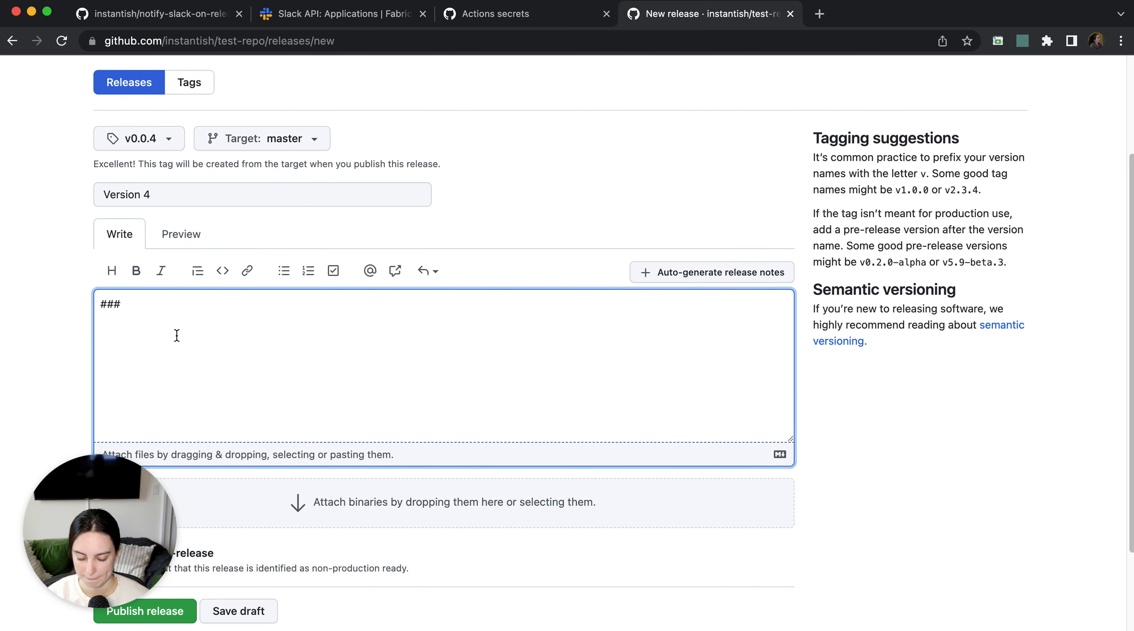
type(" Changes  ")
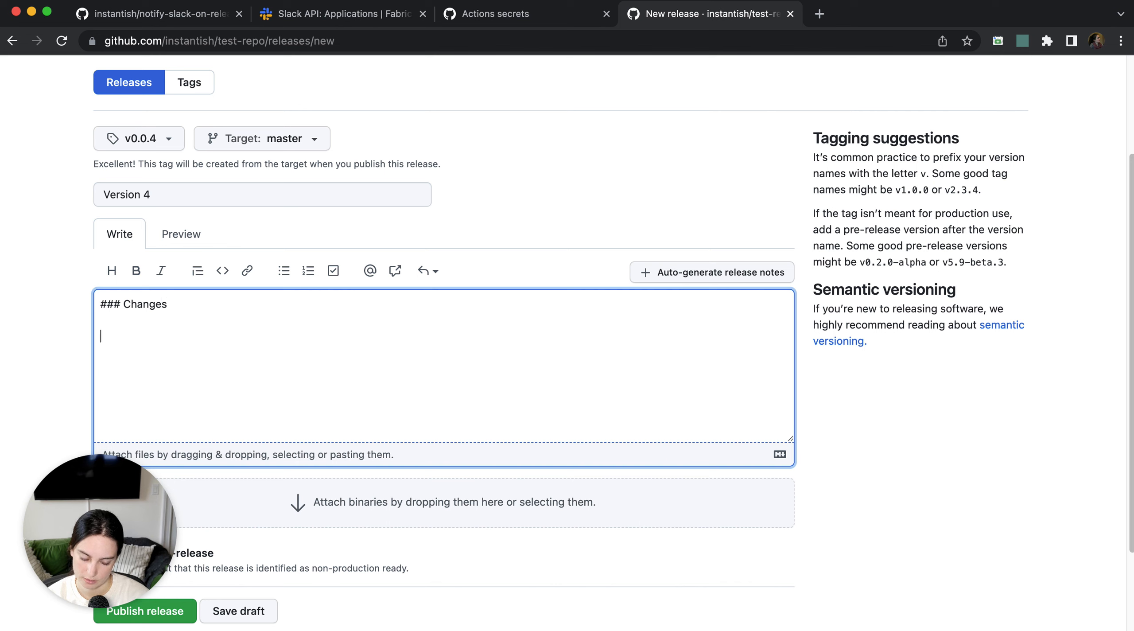
type("- changed something")
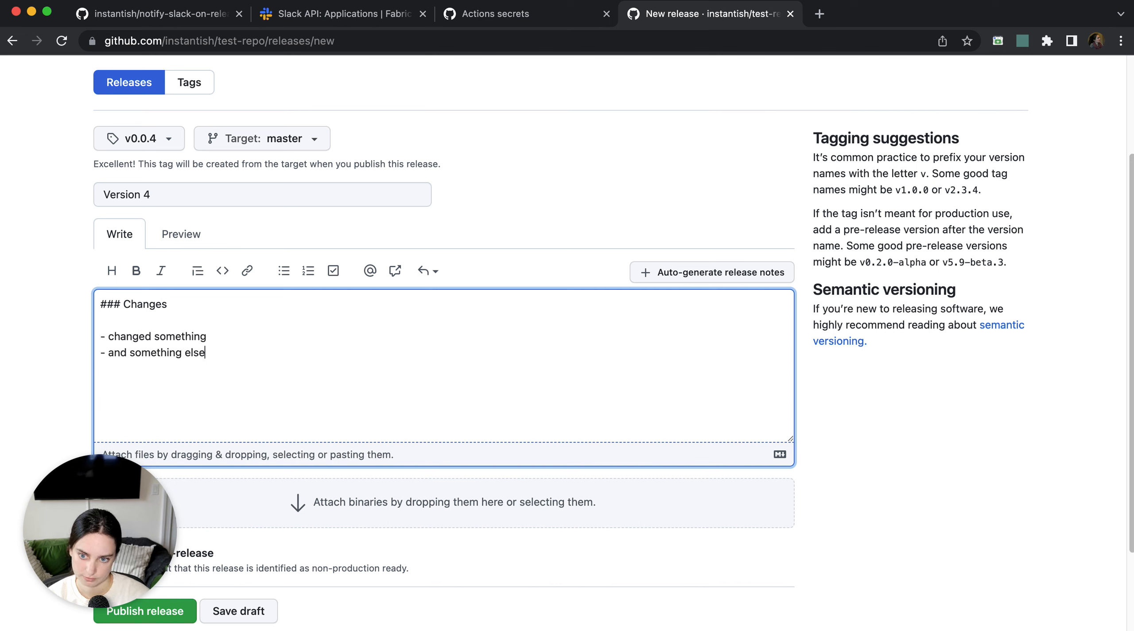
type("d suppor")
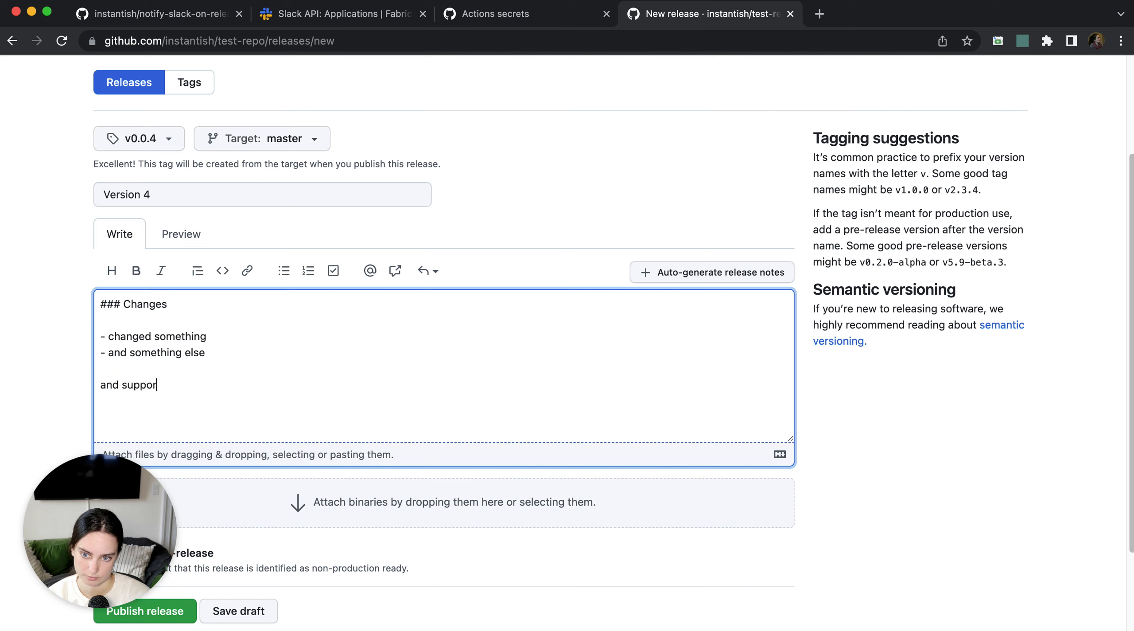
type("ts rich format")
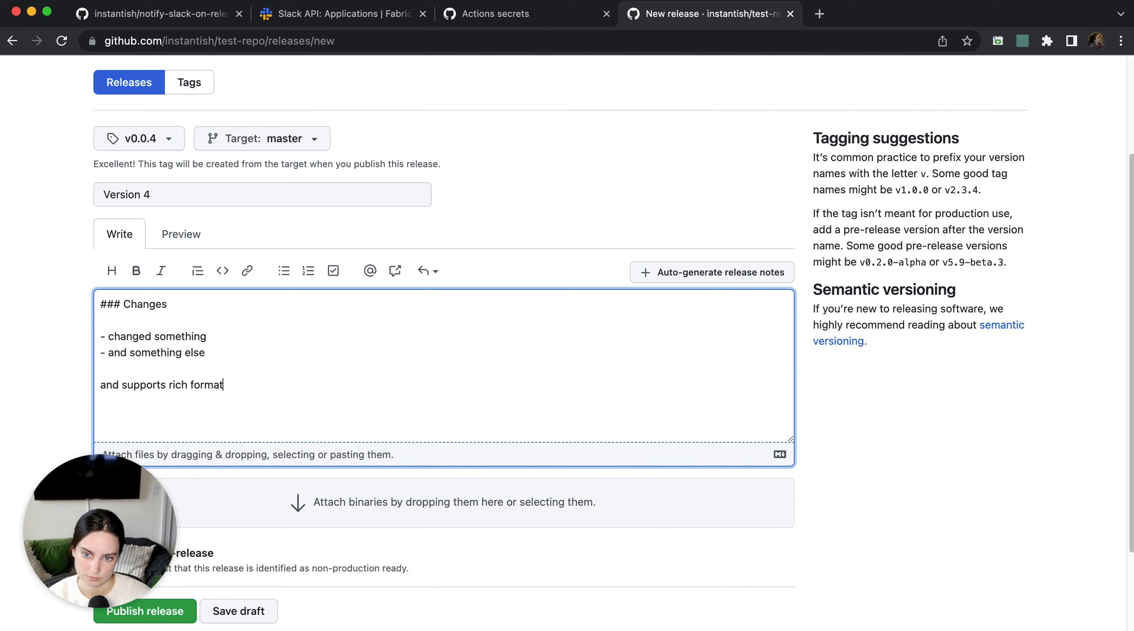
type("ting like this and this")
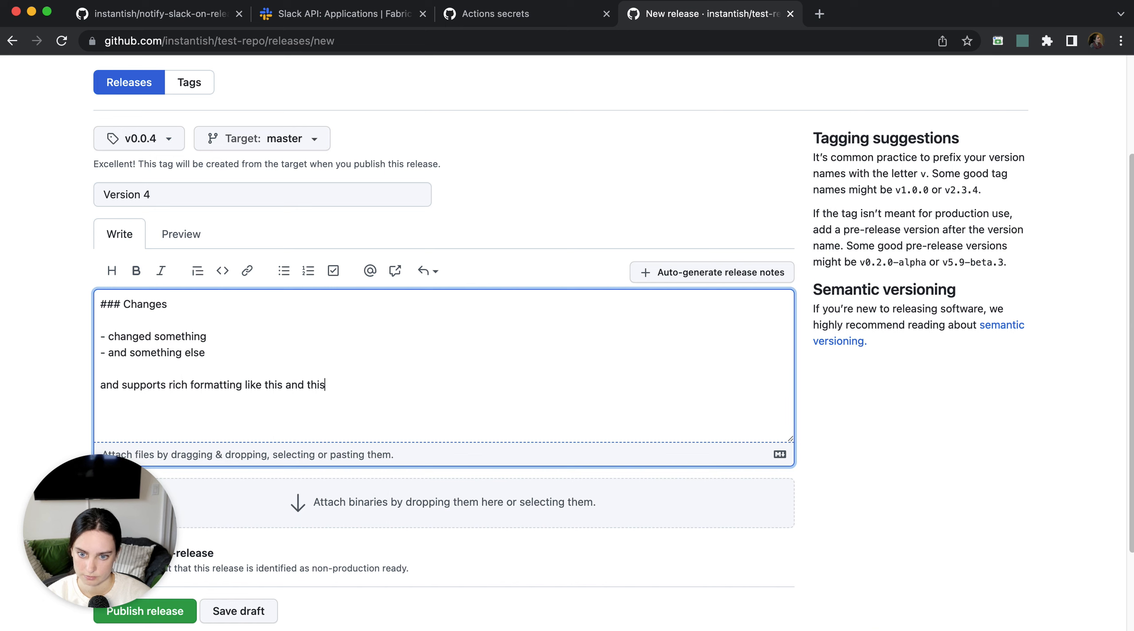
Step: Make the first "this" in the description's last line bold and the second italic, and append "and `this`"
double_click(272, 385)
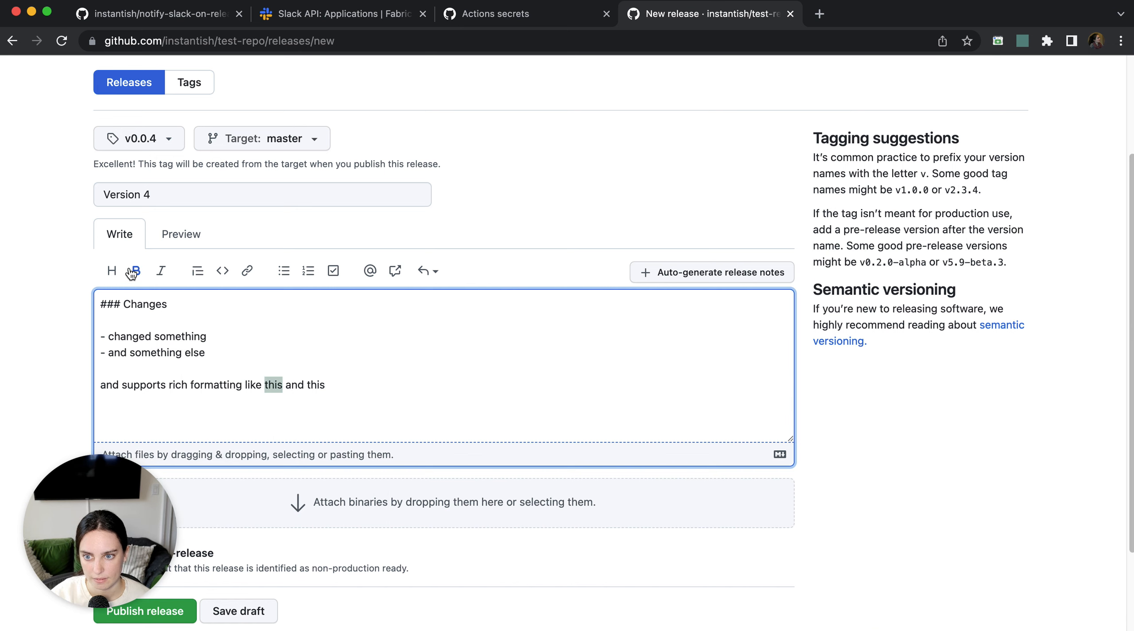
left_click(136, 270)
left_click(340, 386)
double_click(339, 385)
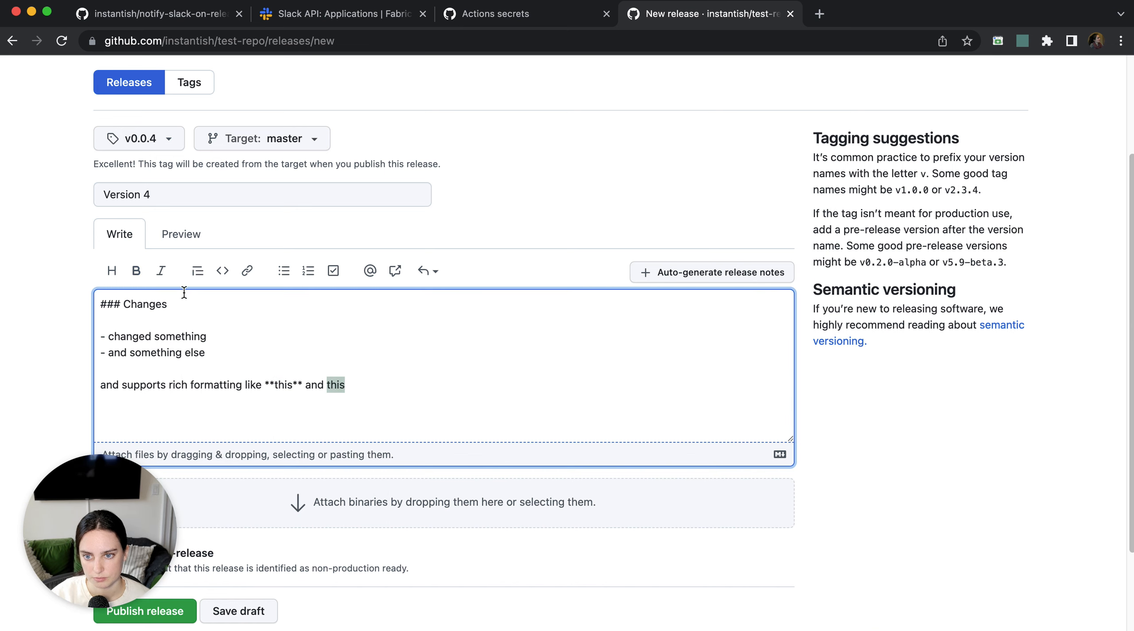
left_click(161, 270)
left_click(446, 379)
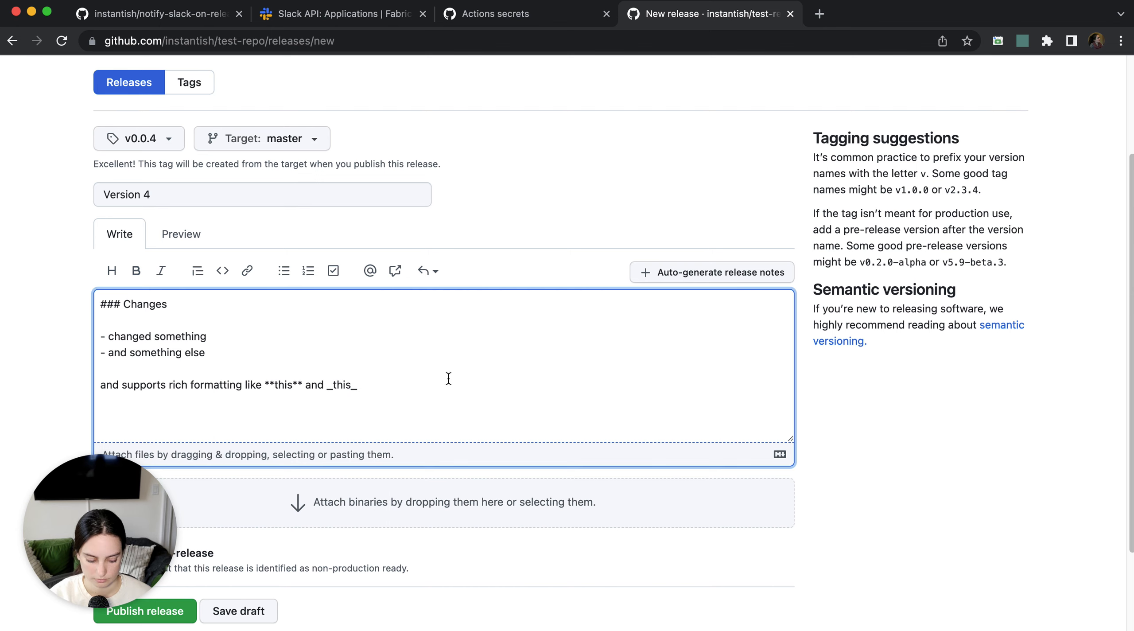
type("and `this`")
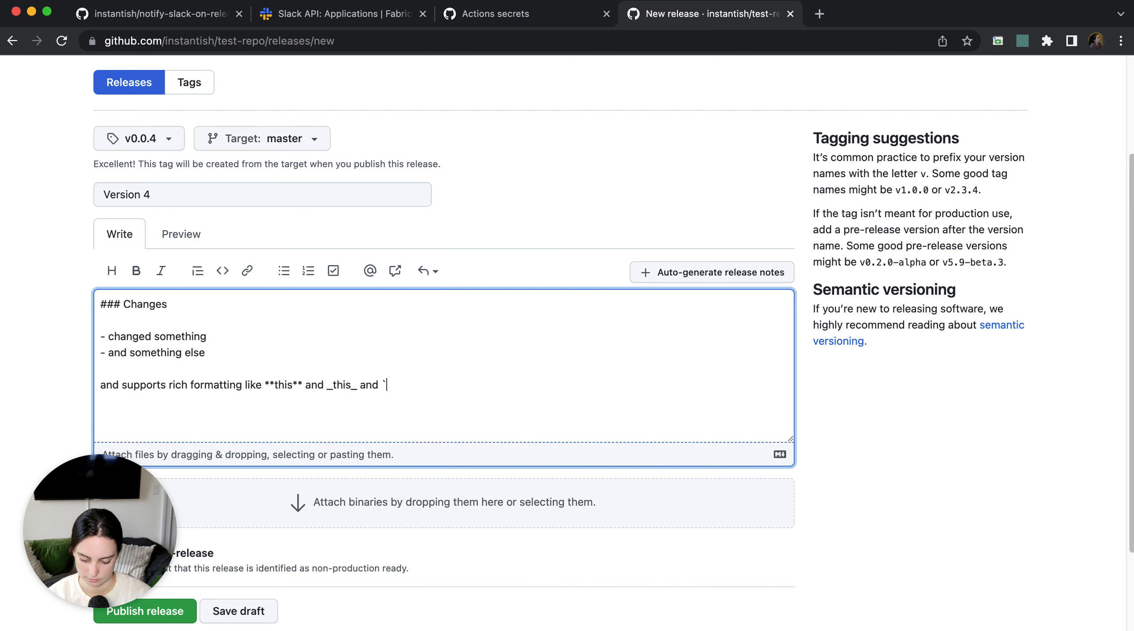
Step: Publish the Version 4 release with tag v0.0.4 in test-repo
scroll(642, 210, "down", 3)
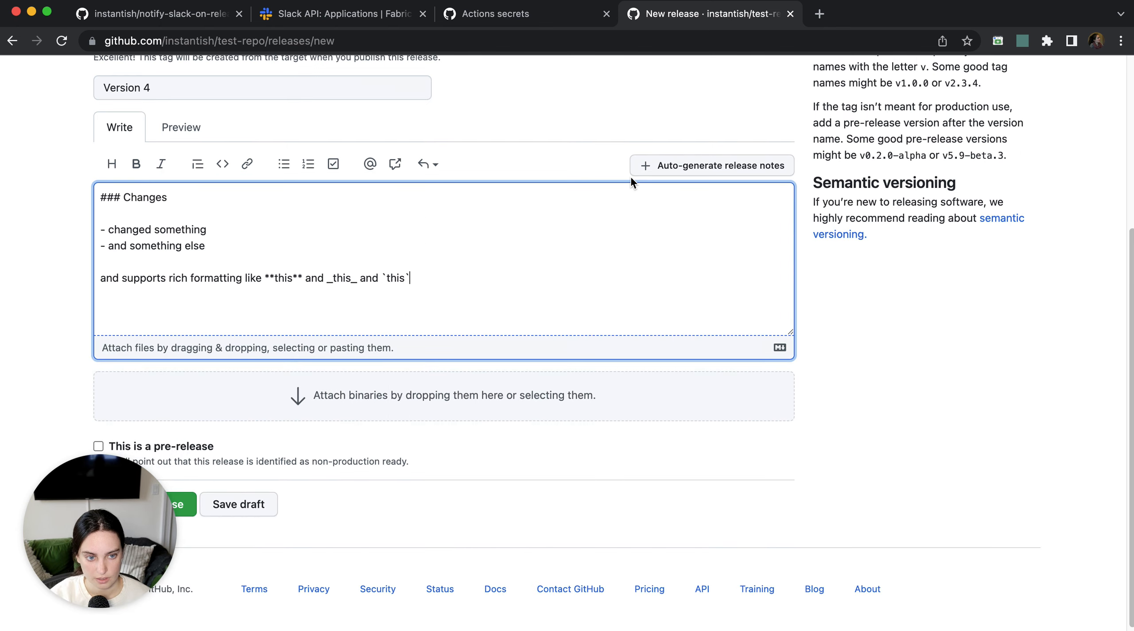
left_click_drag(133, 522, 116, 421)
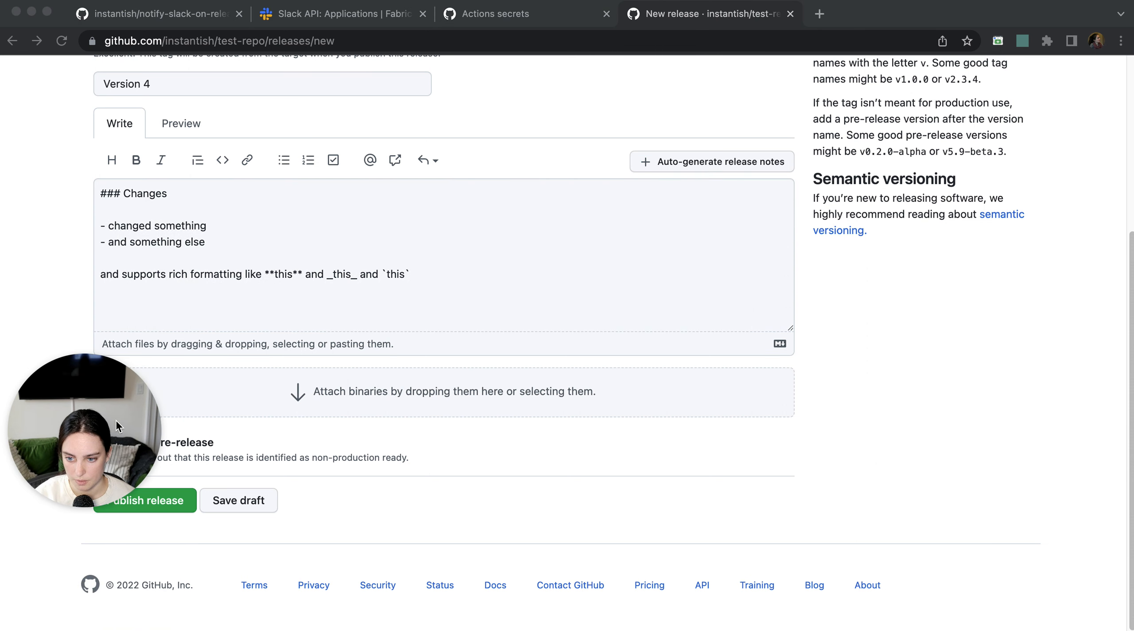
left_click(186, 505)
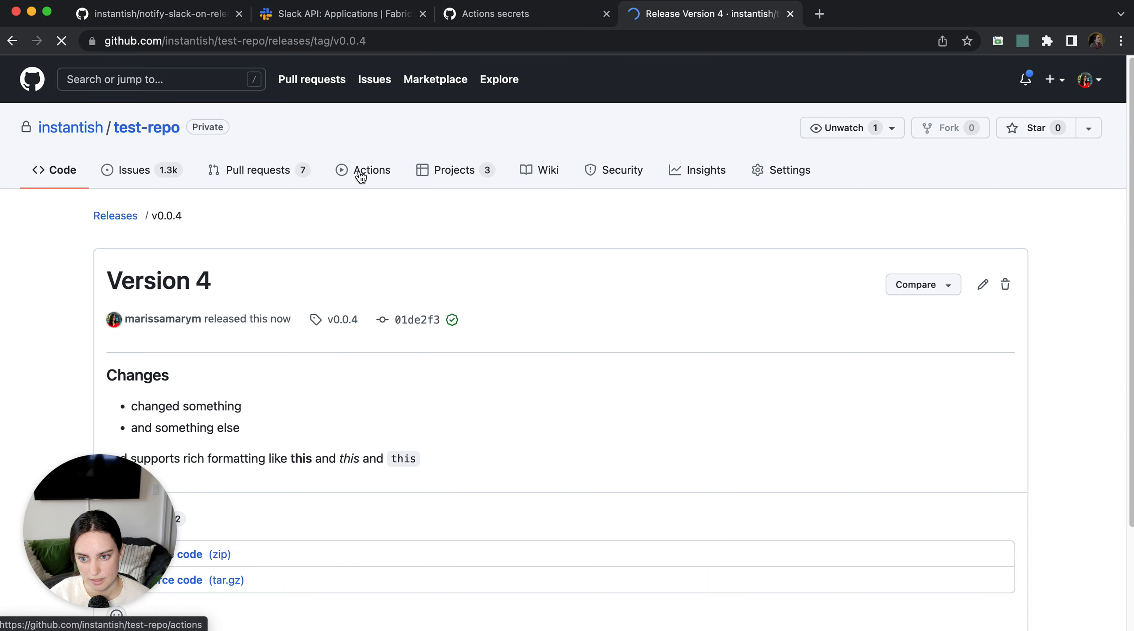
Step: Check the Version 4 run among test-repo's Actions workflow runs and switch to Slack's #test-releases channel to view the release post
left_click(360, 173)
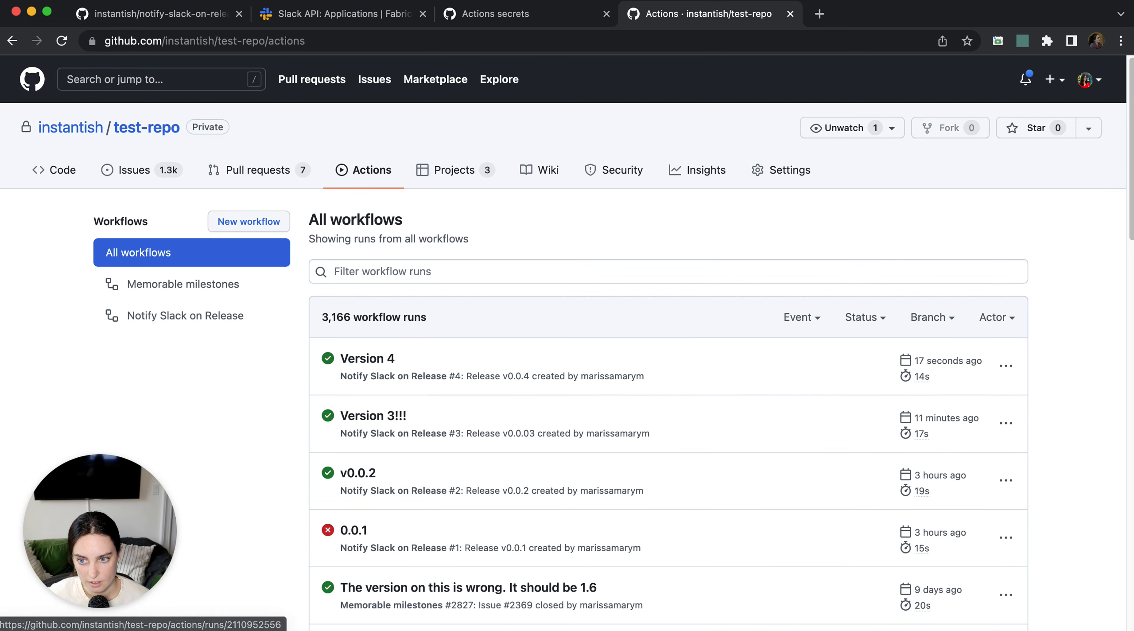
key("super+Tab")
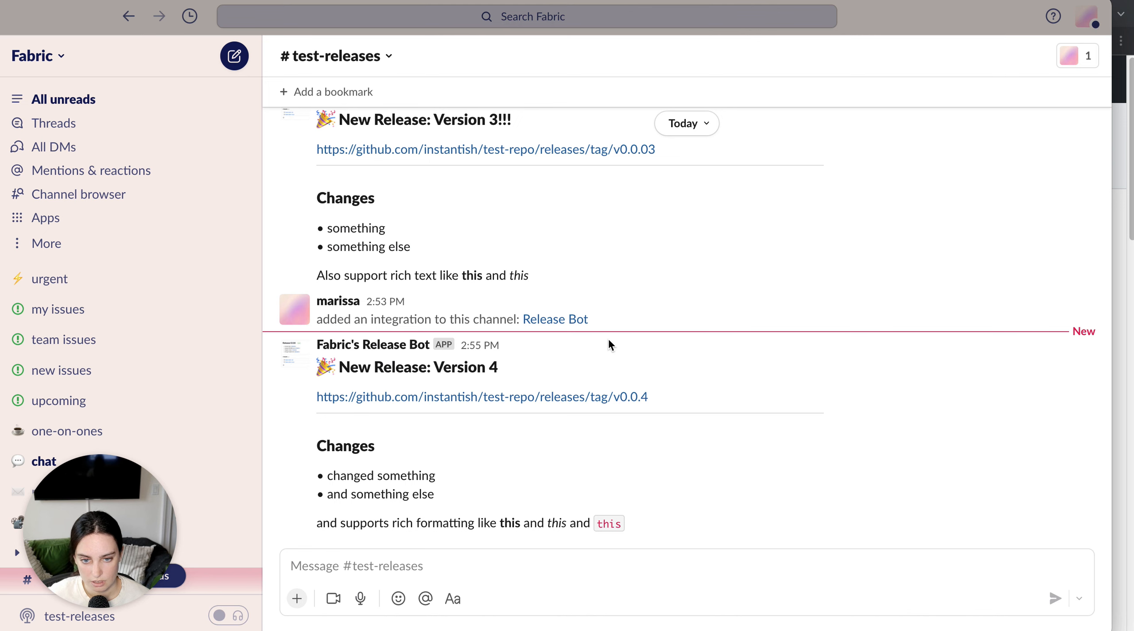